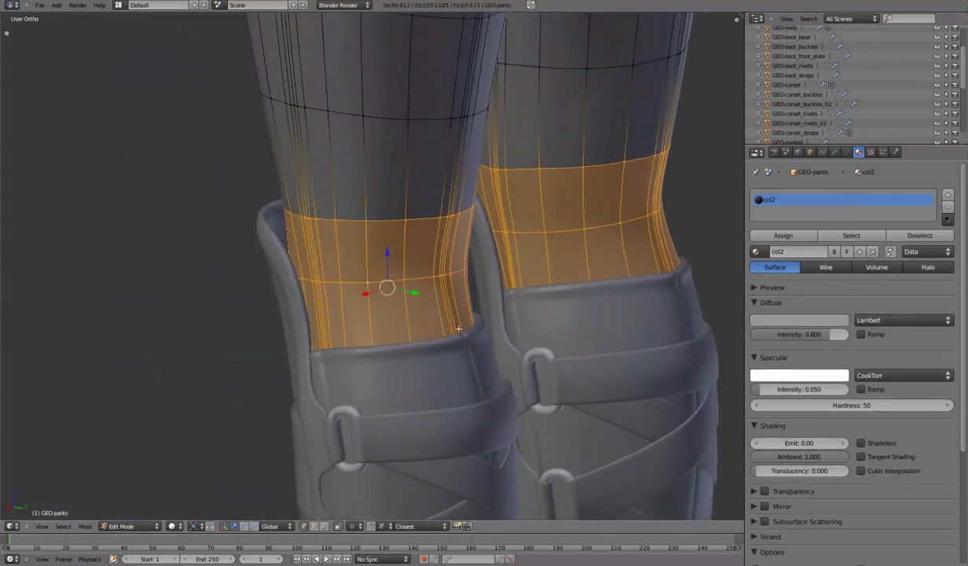
Edge-slide the GEO-pants hem loop so it sits at the boot cuff instead of cutting into it.
{"action": "scroll", "coordinate": [392, 365], "scroll_direction": "up", "scroll_amount": 5}
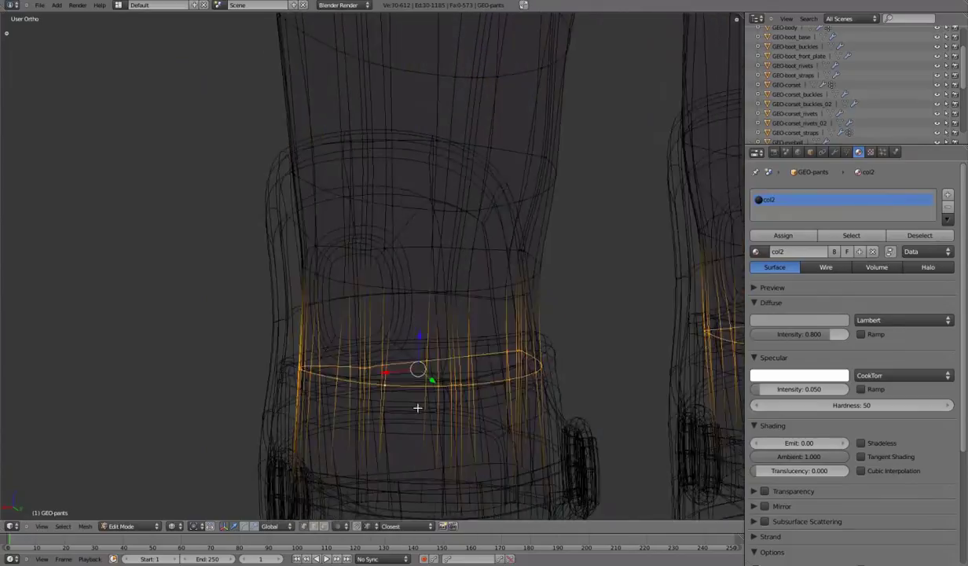
{"action": "key", "text": "ctrl+e"}
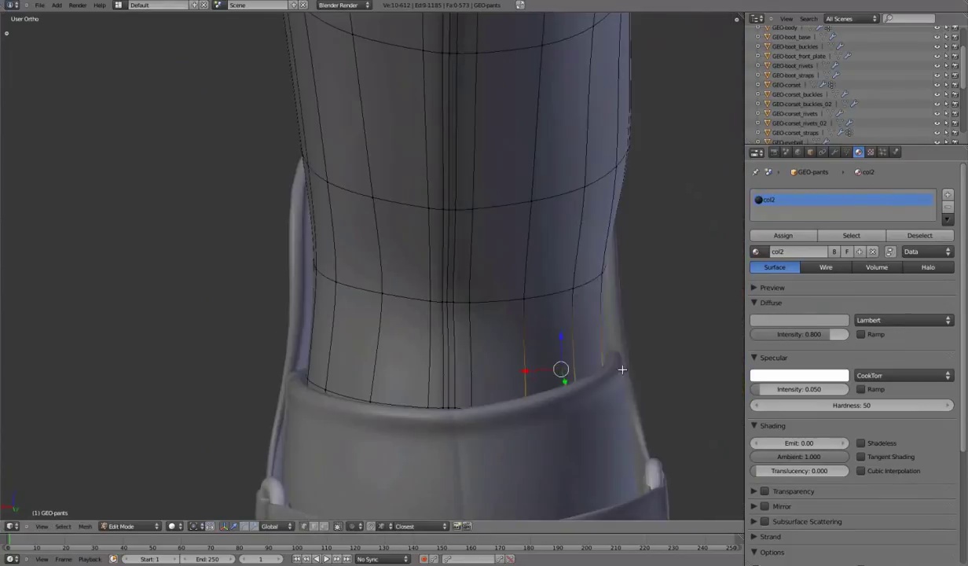
{"action": "scroll", "coordinate": [622, 370], "scroll_direction": "down", "scroll_amount": 2}
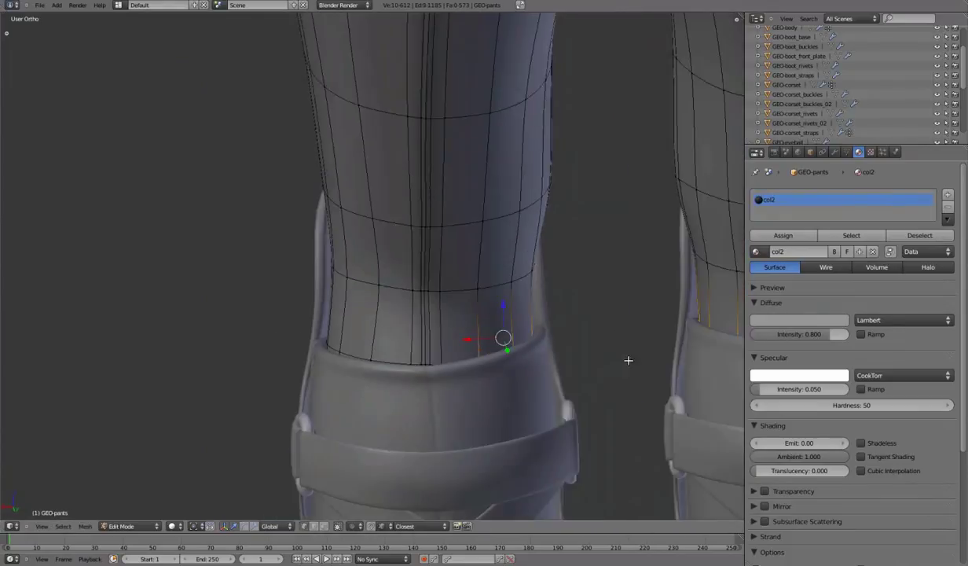
{"action": "key", "text": "g"}
{"action": "key", "text": "g"}
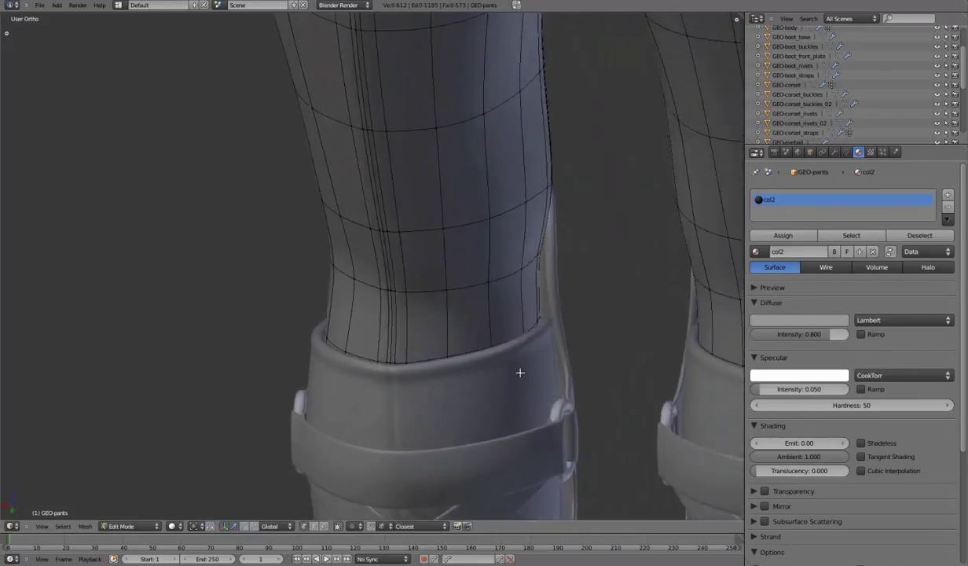
{"action": "key", "text": "ctrl+e"}
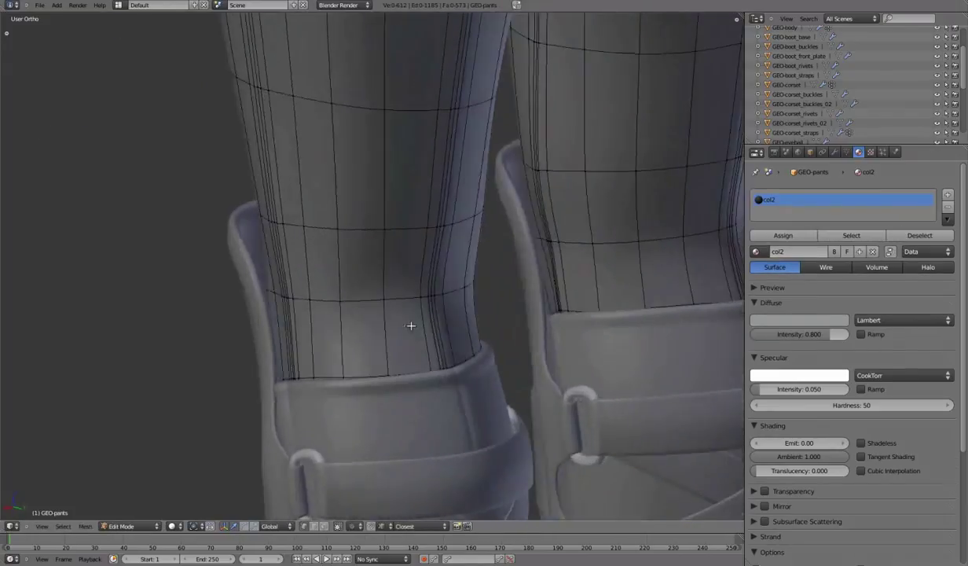
{"action": "middle_click_drag", "start_coordinate": [410, 326], "coordinate": [445, 334]}
Hide the Subsurf viewport preview, isolate the pants in Local View and switch to Right Ortho.
{"action": "left_click", "coordinate": [835, 152]}
{"action": "left_click", "coordinate": [859, 281]}
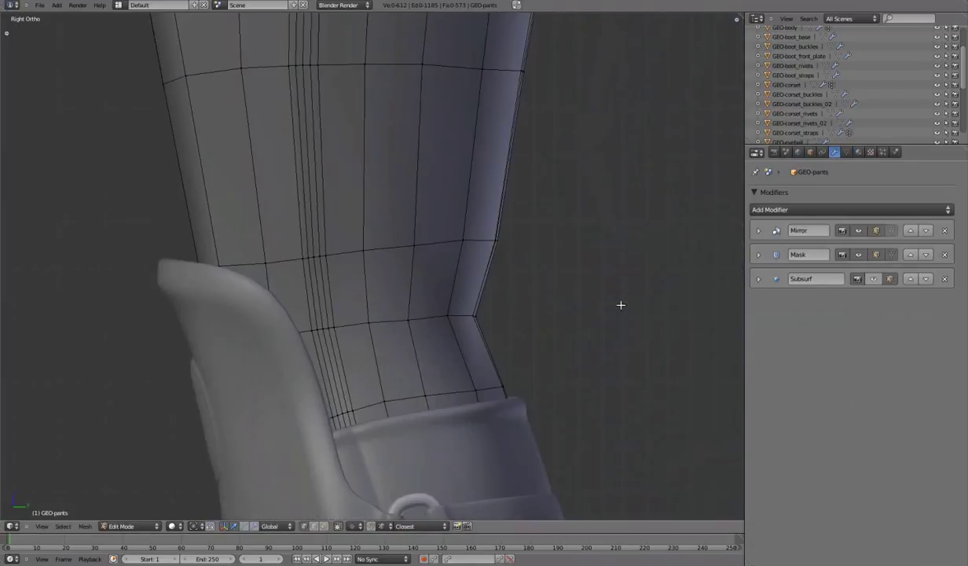
{"action": "key", "text": "KP_Divide"}
{"action": "key", "text": "KP_3"}
{"action": "scroll", "coordinate": [434, 326], "scroll_direction": "up", "scroll_amount": 4}
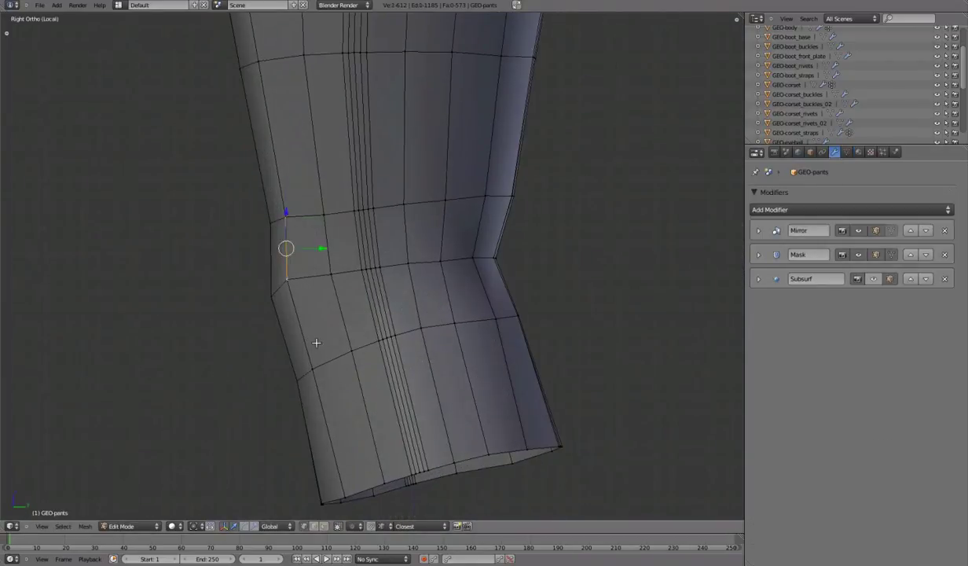
{"action": "right_click", "coordinate": [315, 321]}
{"action": "middle_click_drag", "start_coordinate": [314, 321], "coordinate": [425, 274]}
{"action": "key", "text": "KP_3"}
Add two centred loop cuts around the pants knee.
{"action": "left_click", "coordinate": [430, 237]}
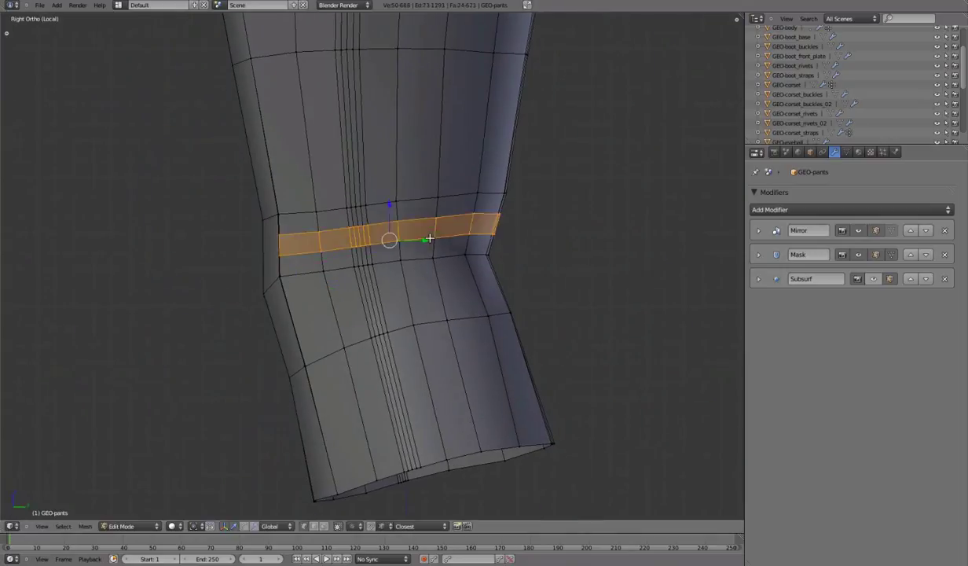
{"action": "right_click", "coordinate": [436, 259]}
{"action": "key", "text": "ctrl+r"}
{"action": "left_click", "coordinate": [441, 283]}
{"action": "right_click", "coordinate": [487, 295]}
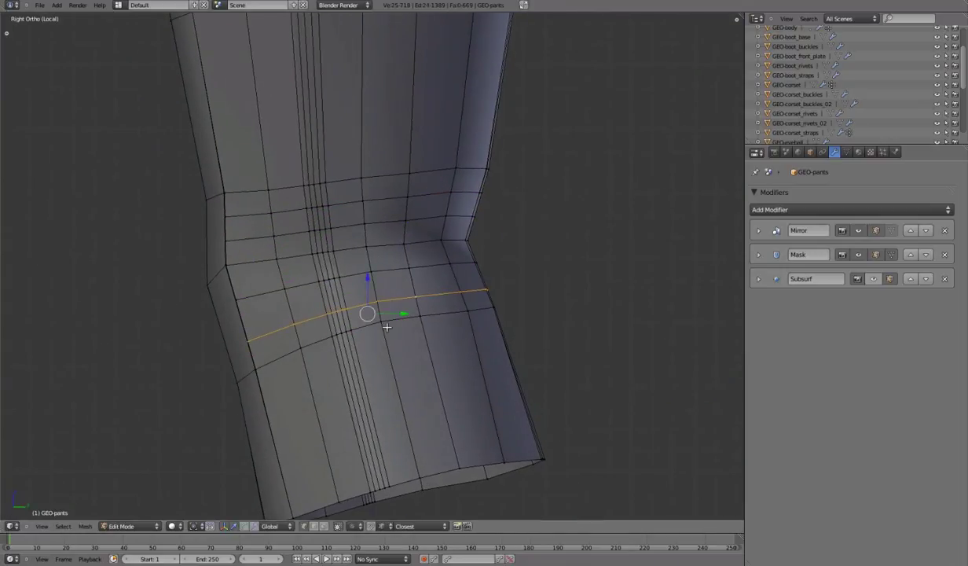
Select the full knee edge loop, using wireframe to see through the mesh.
{"action": "key", "text": "z"}
{"action": "key", "text": "z"}
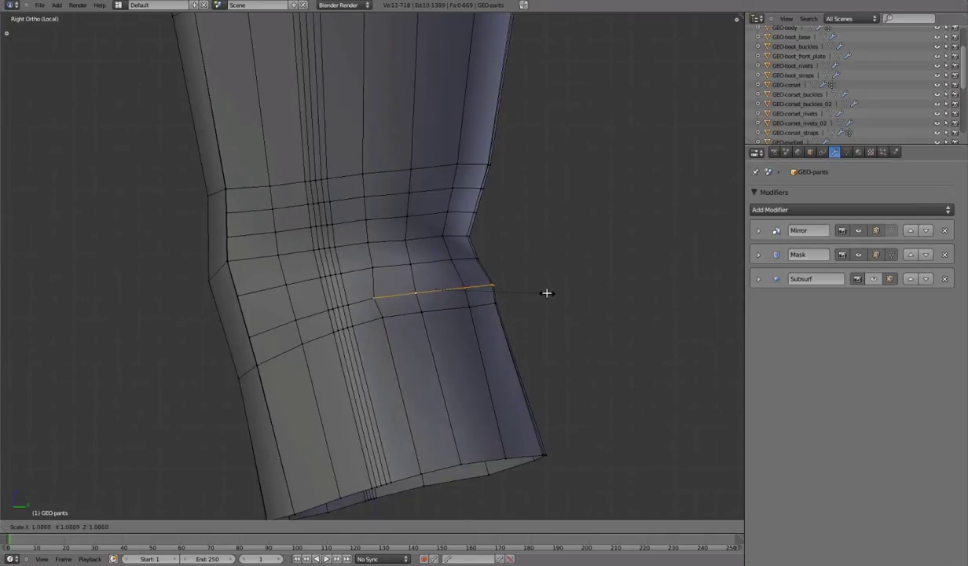
{"action": "key", "text": "y"}
{"action": "key", "text": "Escape"}
{"action": "key", "text": "z"}
{"action": "right_click", "coordinate": [377, 242], "text": "alt"}
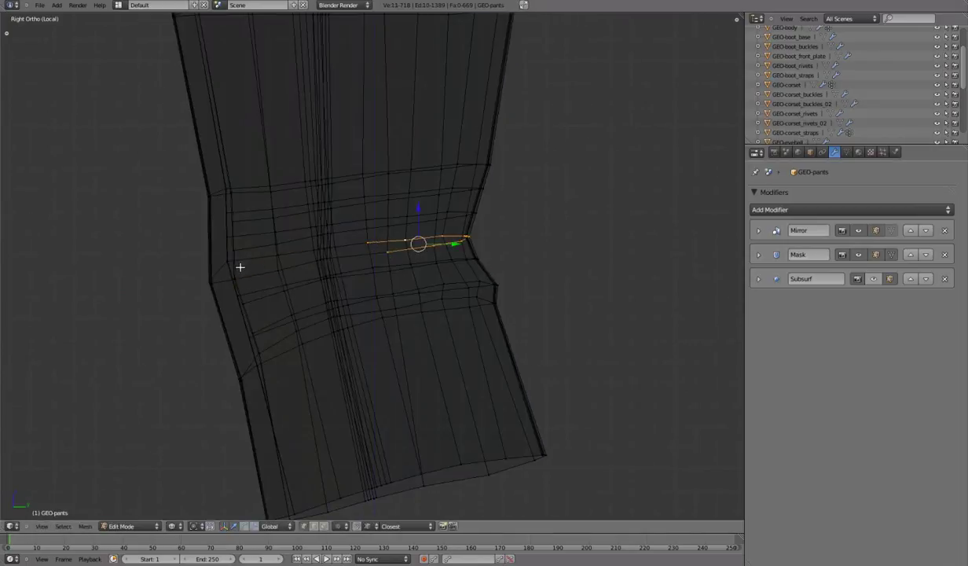
{"action": "key", "text": "z"}
{"action": "key", "text": "a"}
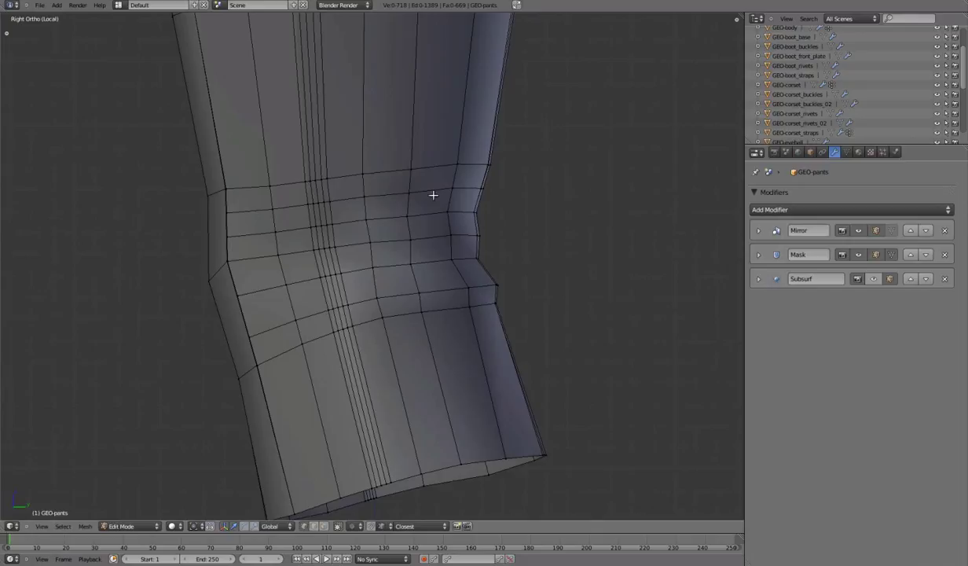
Move a lower knee loop vertically and pull the notch vertex inward to form a crease.
{"action": "key", "text": "z"}
{"action": "right_click", "coordinate": [432, 195], "text": "alt"}
{"action": "key", "text": "z"}
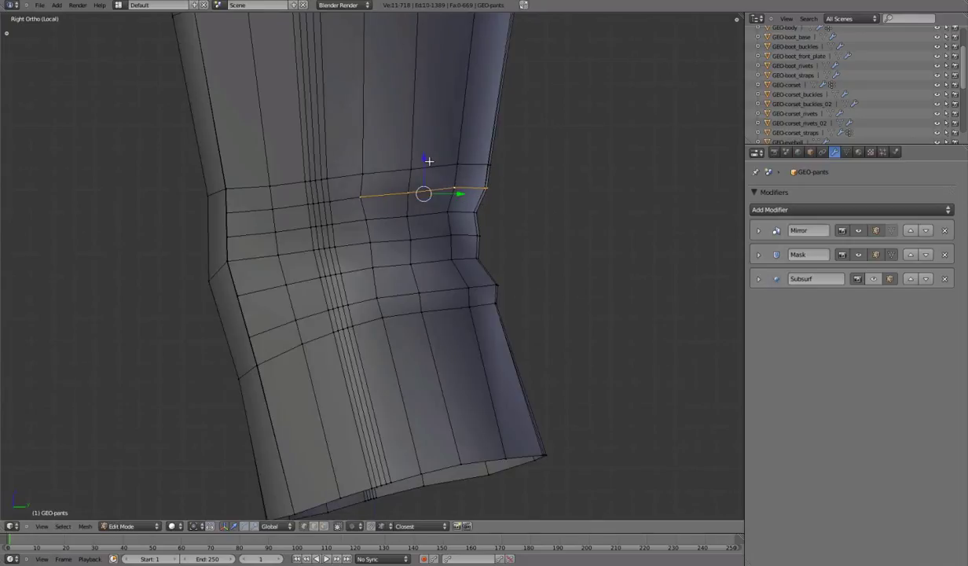
{"action": "key", "text": "a"}
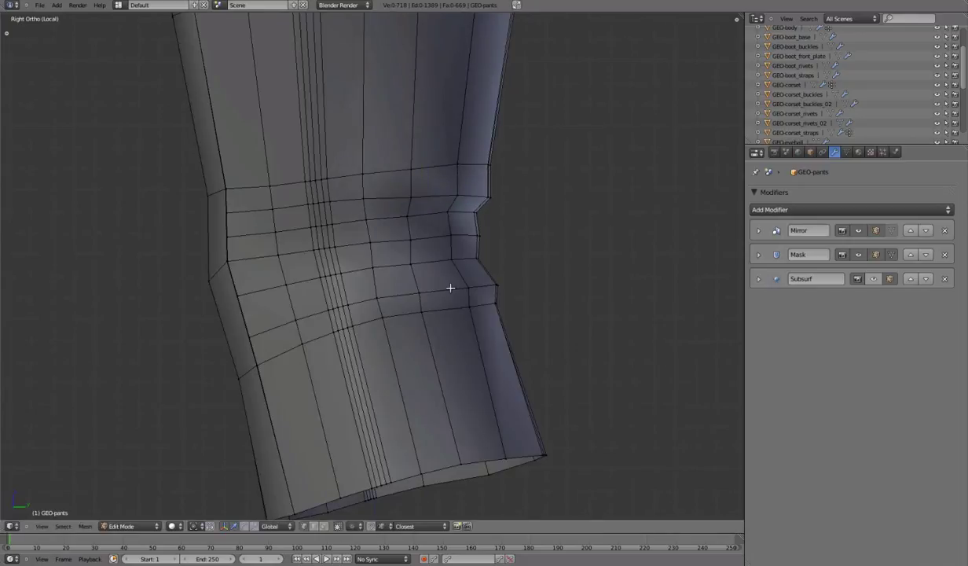
{"action": "key", "text": "z"}
{"action": "right_click", "coordinate": [450, 287], "text": "alt"}
{"action": "key", "text": "z"}
{"action": "key", "text": "g"}
{"action": "key", "text": "z"}
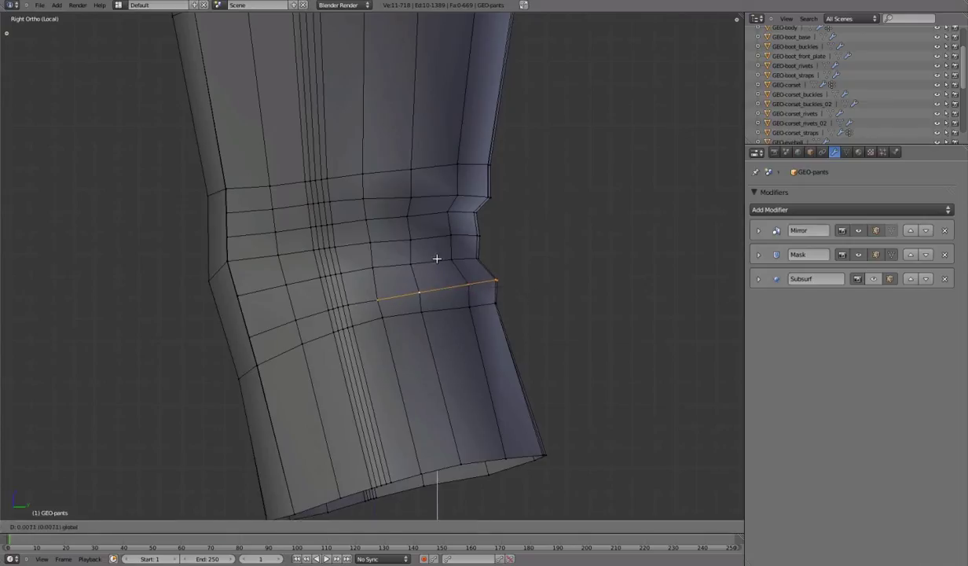
{"action": "left_click", "coordinate": [471, 263]}
{"action": "key", "text": "a"}
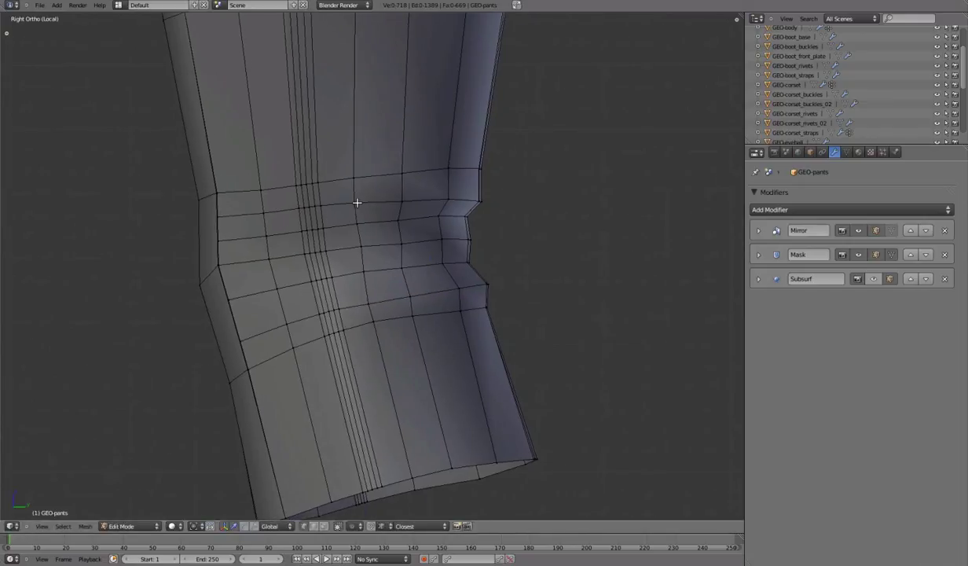
{"action": "key", "text": "g"}
{"action": "left_click", "coordinate": [464, 238]}
In Back Ortho view, move knee crease vertices to start making the folds uneven.
{"action": "key", "text": "ctrl+KP_1"}
{"action": "scroll", "coordinate": [514, 287], "scroll_direction": "up", "scroll_amount": 3}
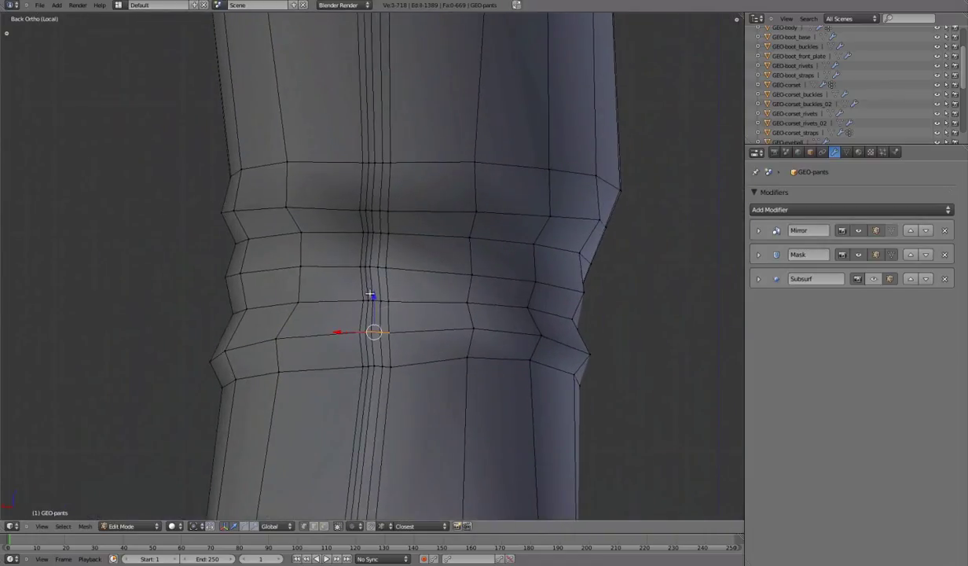
{"action": "key", "text": "g"}
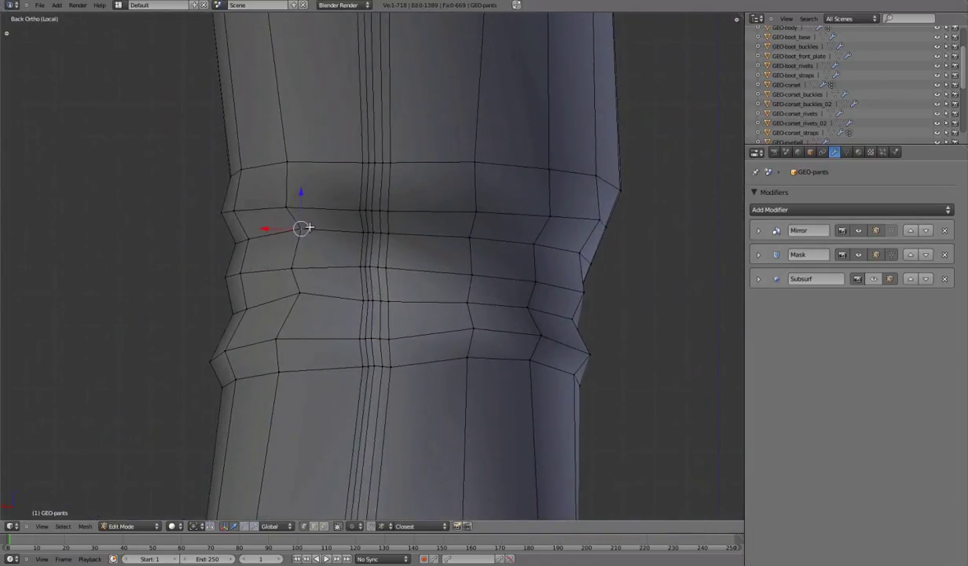
{"action": "right_click", "coordinate": [481, 248]}
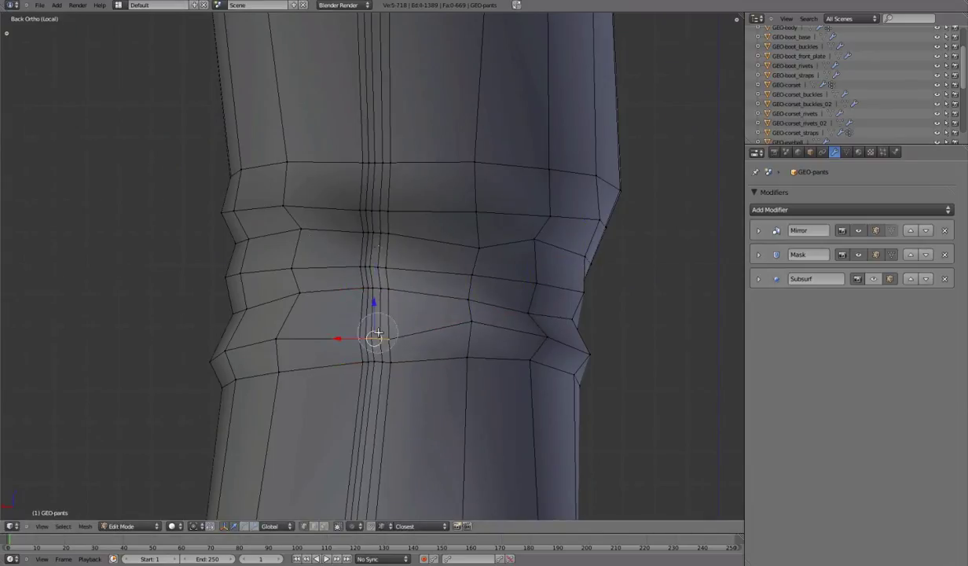
{"action": "key", "text": "a"}
{"action": "middle_click_drag", "start_coordinate": [406, 251], "coordinate": [399, 248], "text": "shift"}
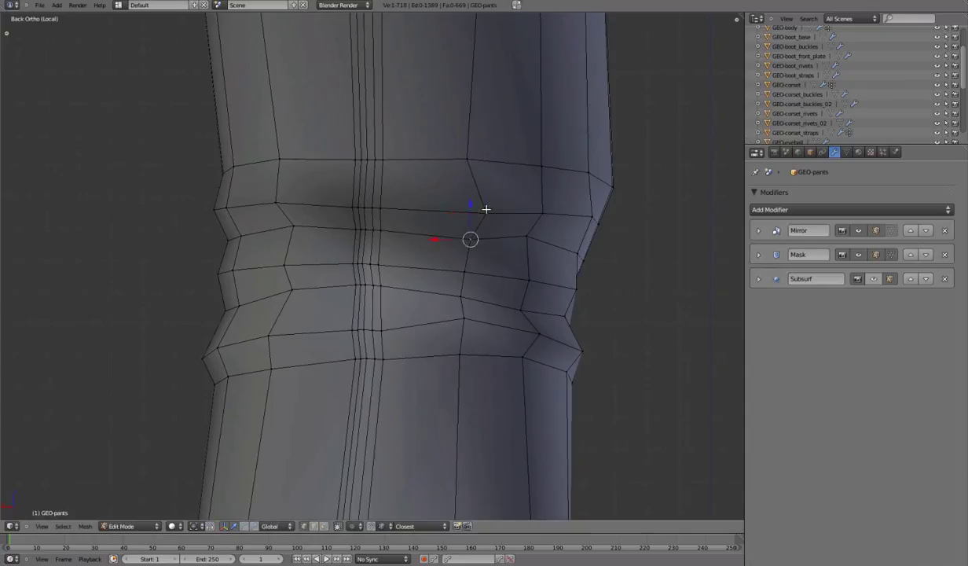
Reposition more vertices on the crease's left and right sides, checking from angled views.
{"action": "right_click", "coordinate": [544, 220]}
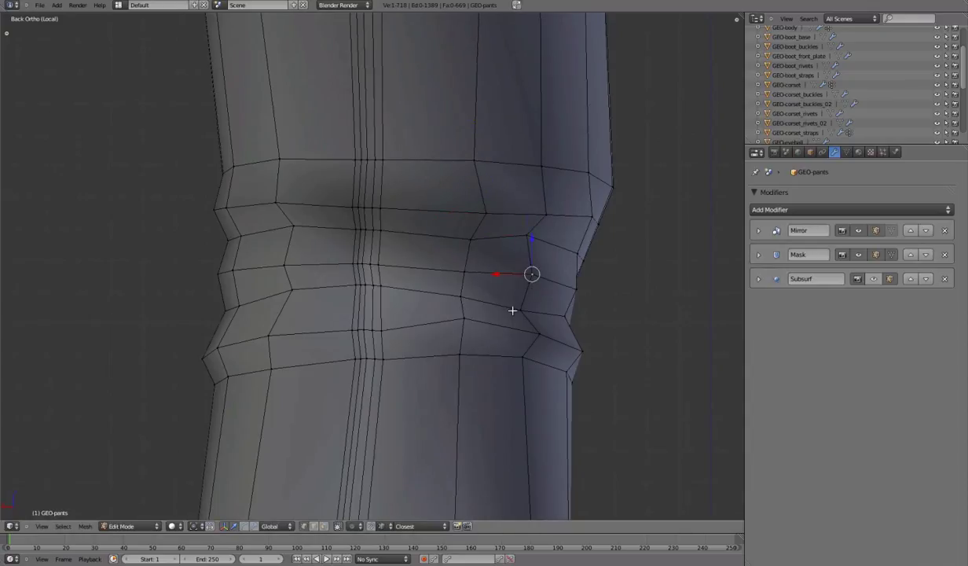
{"action": "right_click", "coordinate": [251, 309]}
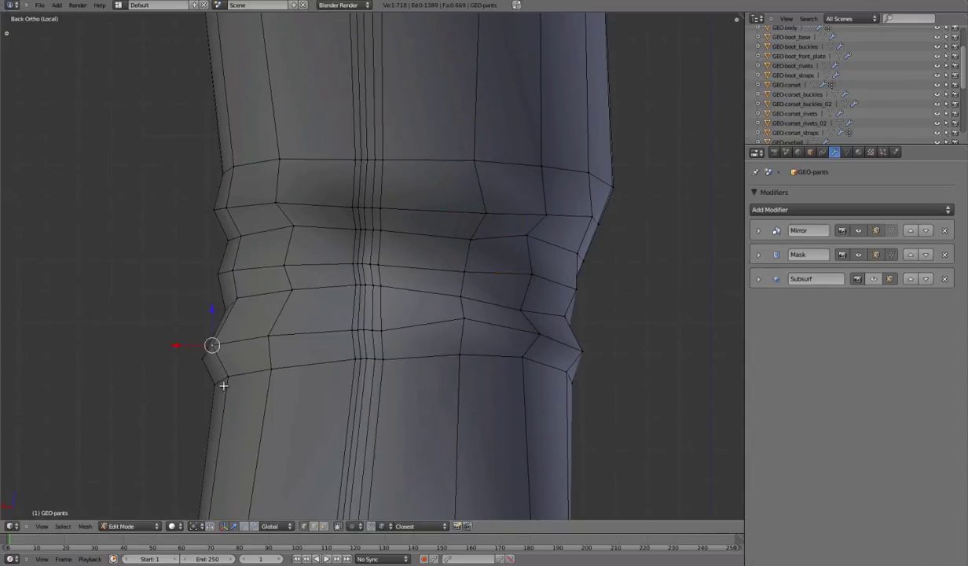
{"action": "scroll", "coordinate": [245, 332], "scroll_direction": "down", "scroll_amount": 1}
{"action": "right_click", "coordinate": [304, 212]}
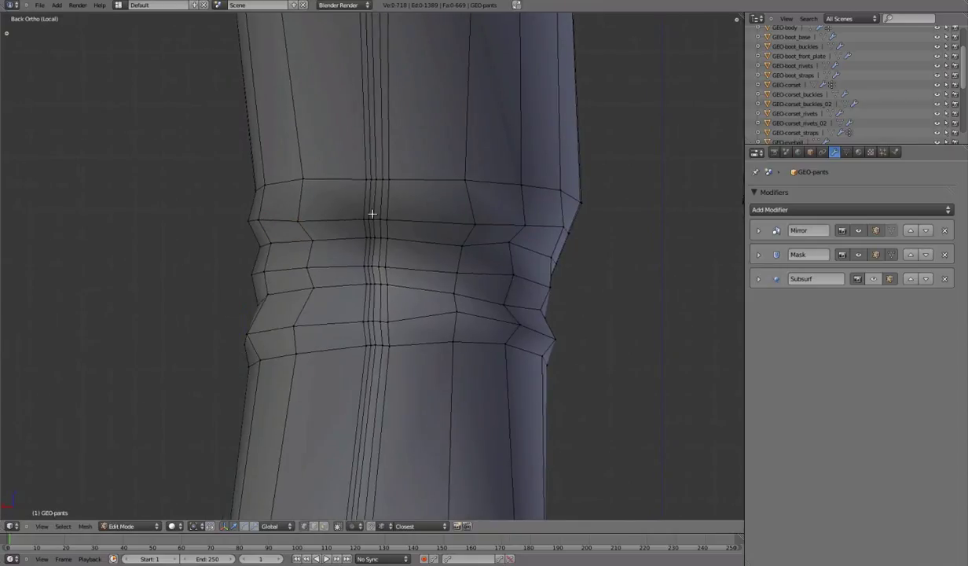
{"action": "key", "text": "ctrl+z"}
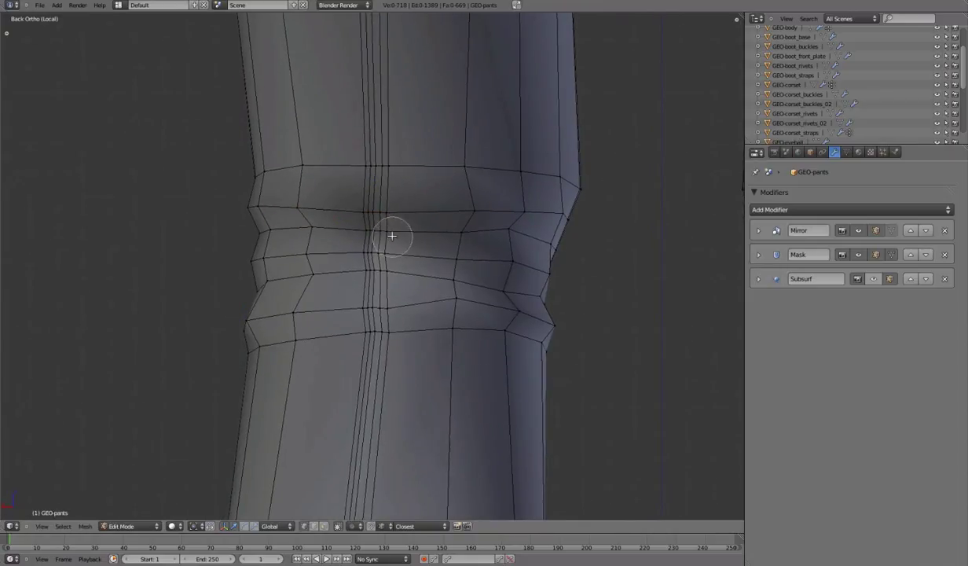
{"action": "mouse_move", "coordinate": [369, 228]}
{"action": "middle_mouse_down"}
{"action": "mouse_move", "coordinate": [553, 313]}
{"action": "mouse_move", "coordinate": [360, 382]}
{"action": "mouse_move", "coordinate": [361, 338]}
{"action": "mouse_move", "coordinate": [305, 313]}
{"action": "mouse_move", "coordinate": [289, 272]}
{"action": "mouse_move", "coordinate": [300, 272]}
{"action": "middle_mouse_up"}
{"action": "left_click", "coordinate": [276, 285]}
{"action": "middle_click_drag", "start_coordinate": [347, 249], "coordinate": [315, 295]}
Nudge several knee crease vertices and preview the smoothed pants in Object Mode.
{"action": "key", "text": "g"}
{"action": "left_click", "coordinate": [405, 269]}
{"action": "key", "text": "g"}
{"action": "left_click", "coordinate": [304, 210]}
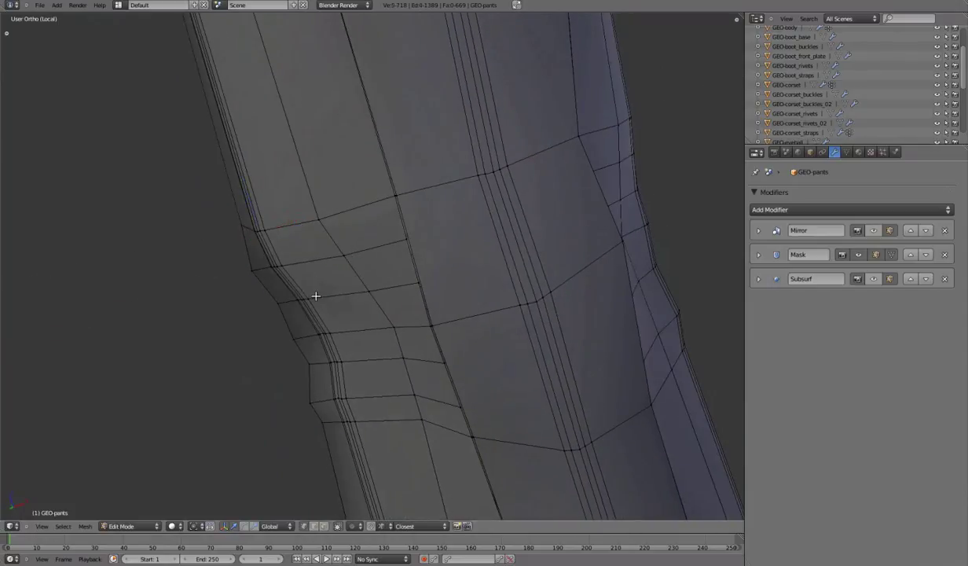
{"action": "left_click", "coordinate": [331, 289]}
{"action": "middle_click_drag", "start_coordinate": [356, 320], "coordinate": [464, 299]}
{"action": "key", "text": "Tab"}
{"action": "key", "text": "Tab"}
Move a knee loop with proportional falloff and preview the smoothed result again.
{"action": "middle_click_drag", "start_coordinate": [393, 317], "coordinate": [492, 230]}
{"action": "key", "text": "g"}
{"action": "left_click", "coordinate": [447, 313]}
{"action": "left_click", "coordinate": [495, 277]}
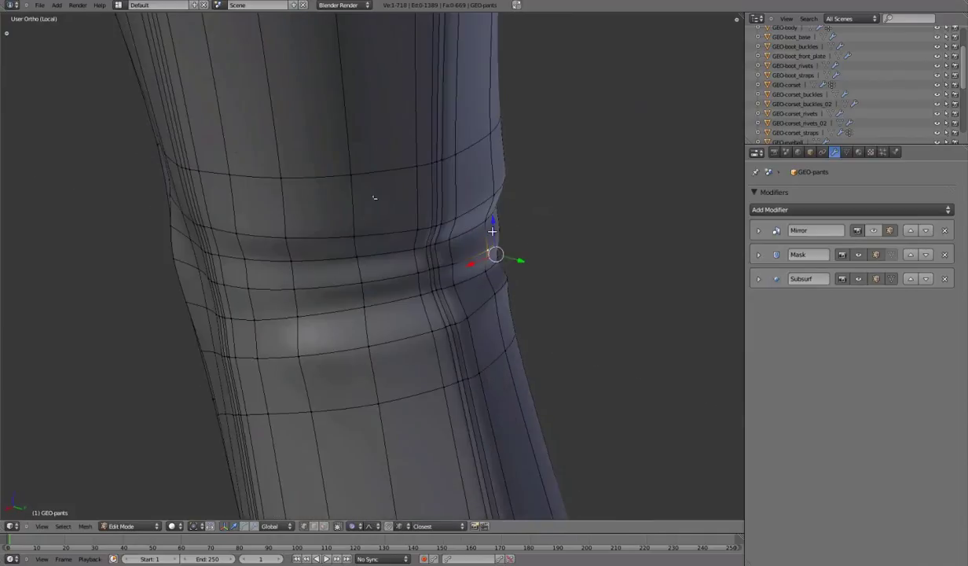
{"action": "middle_click_drag", "start_coordinate": [374, 197], "coordinate": [334, 279]}
{"action": "key", "text": "Tab"}
{"action": "key", "text": "Tab"}
Merge three crease vertices into one at their centre, then inspect the knee.
{"action": "key", "text": "alt+m"}
{"action": "key", "text": "Return"}
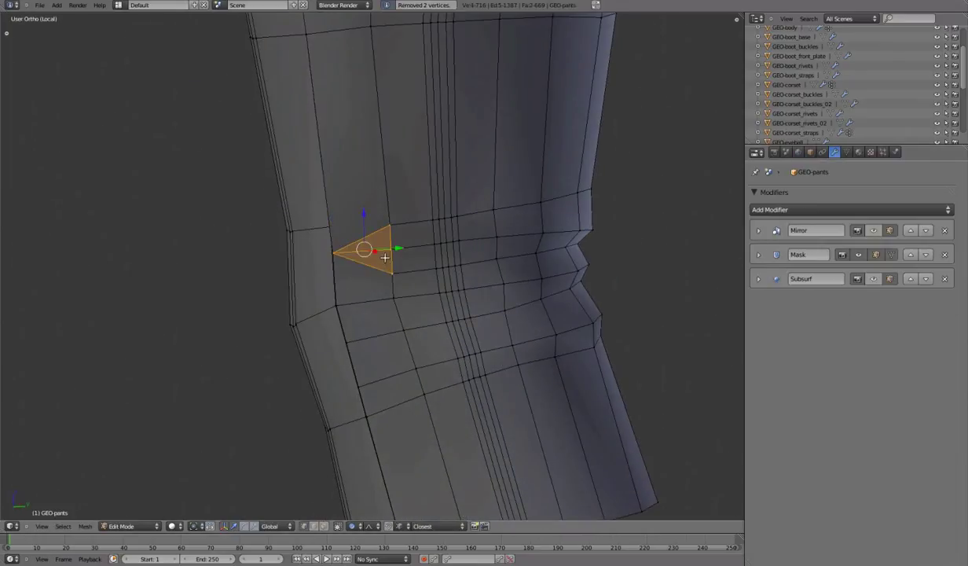
{"action": "middle_click_drag", "start_coordinate": [384, 257], "coordinate": [428, 229]}
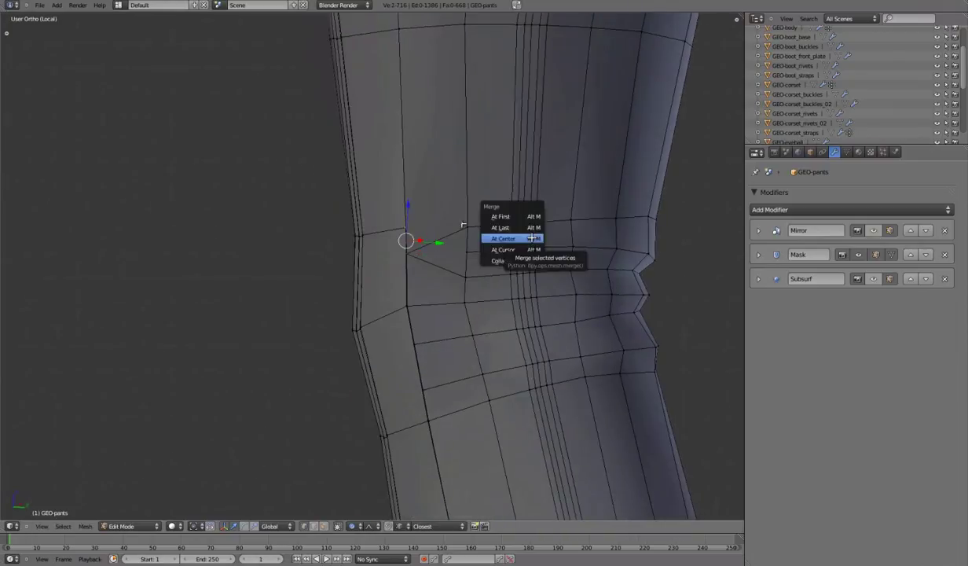
{"action": "left_click", "coordinate": [532, 238]}
{"action": "middle_click_drag", "start_coordinate": [531, 237], "coordinate": [422, 347]}
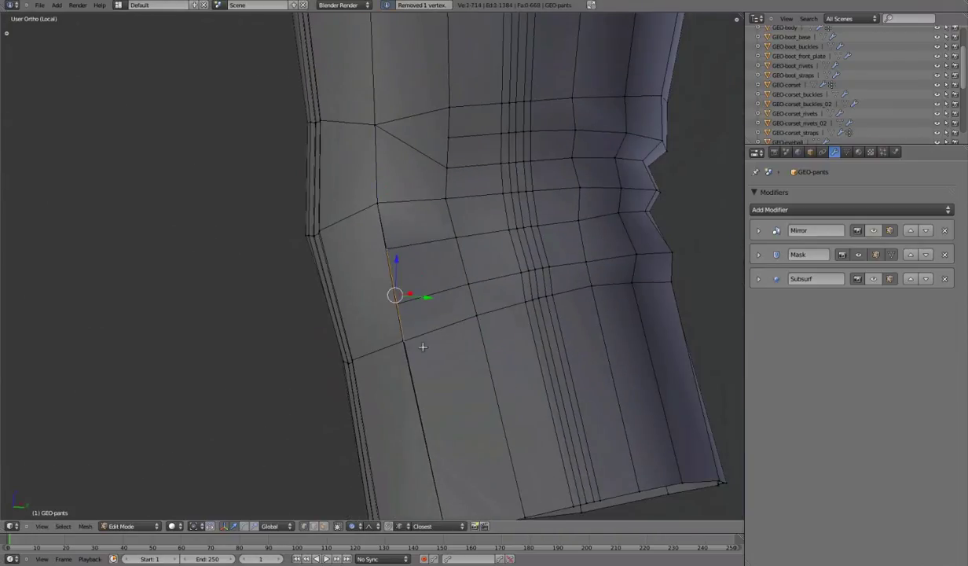
{"action": "middle_click_drag", "start_coordinate": [475, 287], "coordinate": [395, 285]}
Merge two more vertex pairs at the crease ends and reposition a leftover vertex.
{"action": "key", "text": "alt+m"}
{"action": "left_click", "coordinate": [605, 315]}
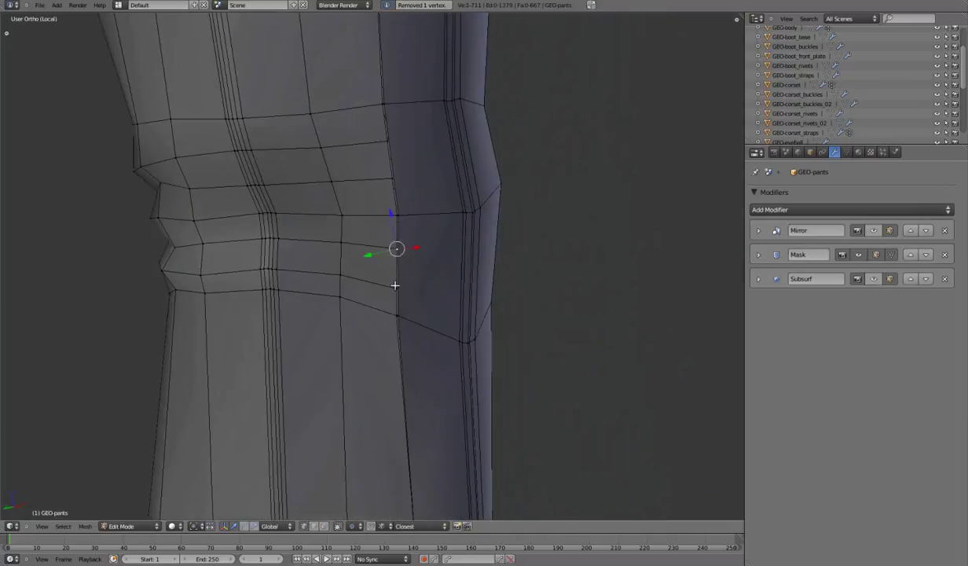
{"action": "key", "text": "z"}
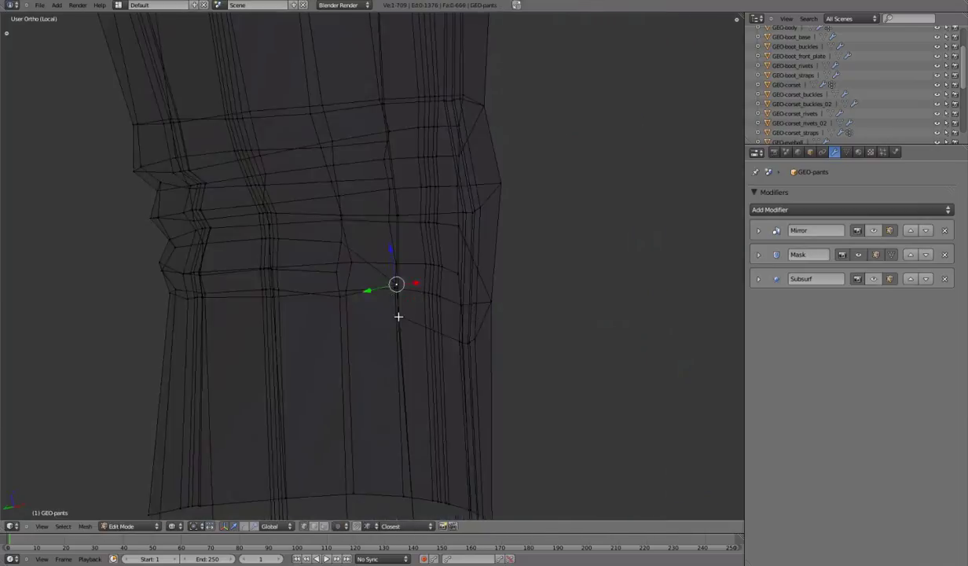
{"action": "key", "text": "z"}
{"action": "key", "text": "alt+m"}
{"action": "left_click", "coordinate": [444, 316]}
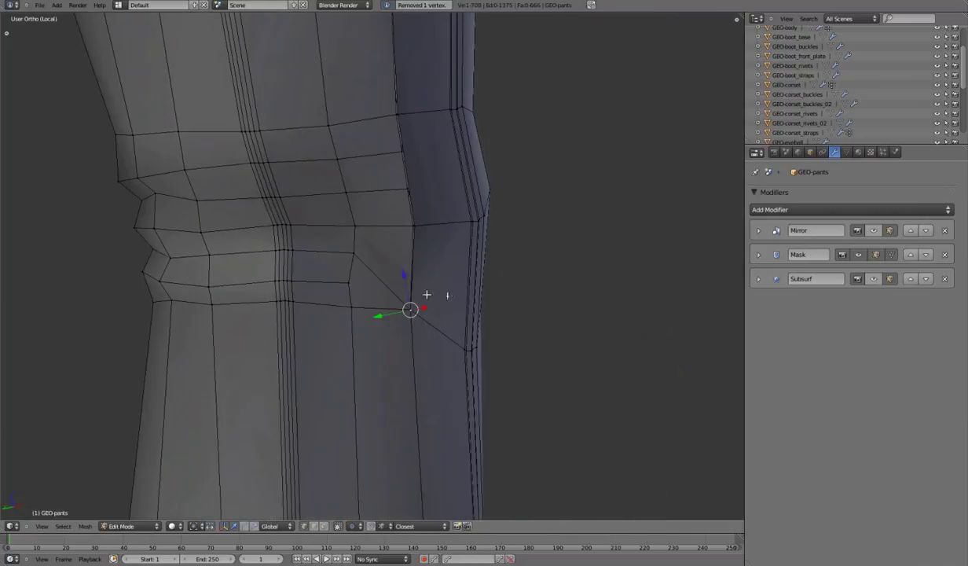
{"action": "left_click", "coordinate": [346, 287]}
{"action": "middle_click_drag", "start_coordinate": [346, 288], "coordinate": [491, 209]}
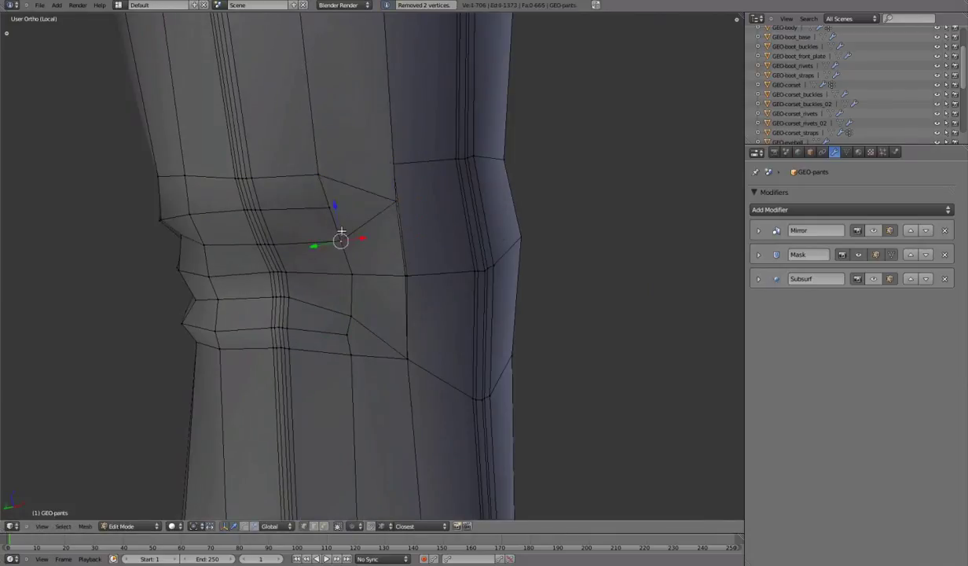
{"action": "middle_click_drag", "start_coordinate": [341, 232], "coordinate": [413, 269]}
{"action": "left_click", "coordinate": [345, 212]}
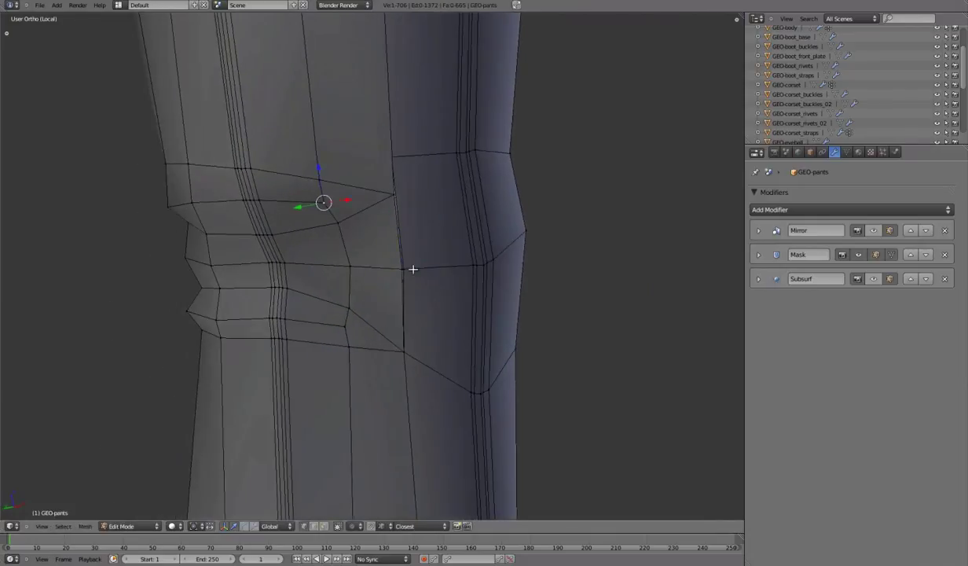
Merge another hidden vertex pair in X-ray and move the resulting vertex.
{"action": "key", "text": "z"}
{"action": "key", "text": "z"}
{"action": "key", "text": "alt+m"}
{"action": "left_click", "coordinate": [409, 210]}
{"action": "middle_click_drag", "start_coordinate": [408, 209], "coordinate": [446, 265]}
{"action": "key", "text": "g"}
{"action": "left_click", "coordinate": [415, 142]}
Edge-slide a fold edge along the knee and reposition vertices from several angles.
{"action": "scroll", "coordinate": [446, 264], "scroll_direction": "up", "scroll_amount": 2}
{"action": "middle_click_drag", "start_coordinate": [428, 309], "coordinate": [495, 210]}
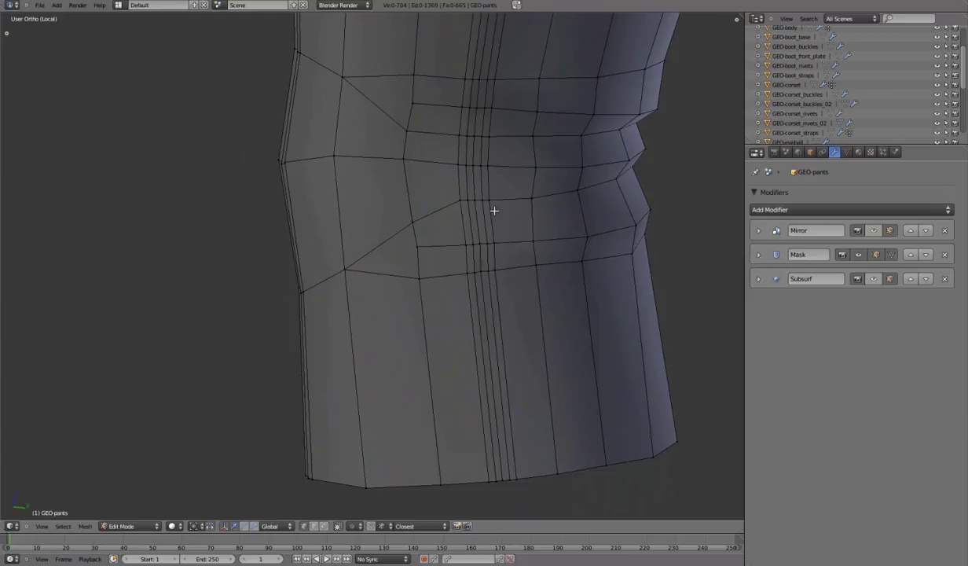
{"action": "key", "text": "ctrl+e"}
{"action": "left_click", "coordinate": [628, 237]}
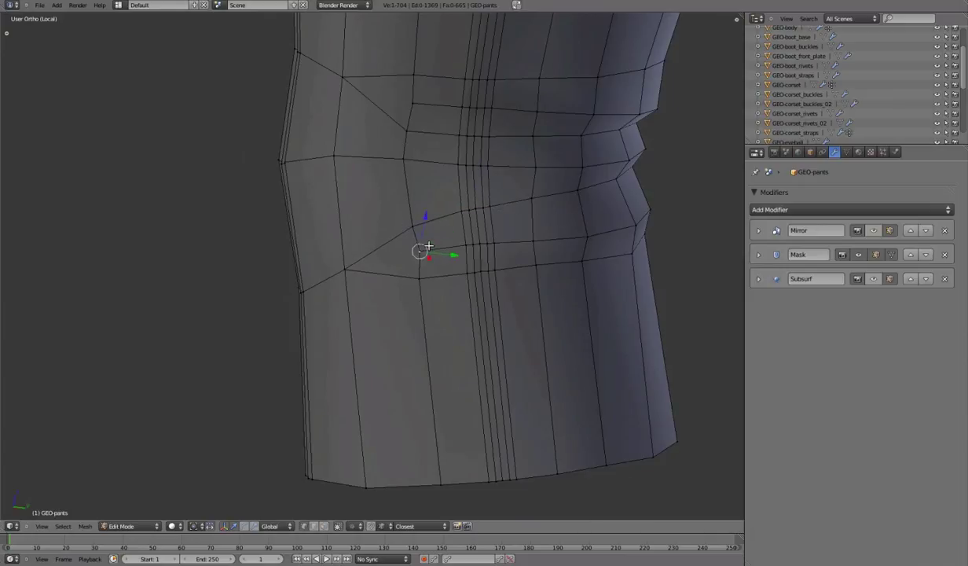
{"action": "middle_click_drag", "start_coordinate": [428, 247], "coordinate": [520, 168]}
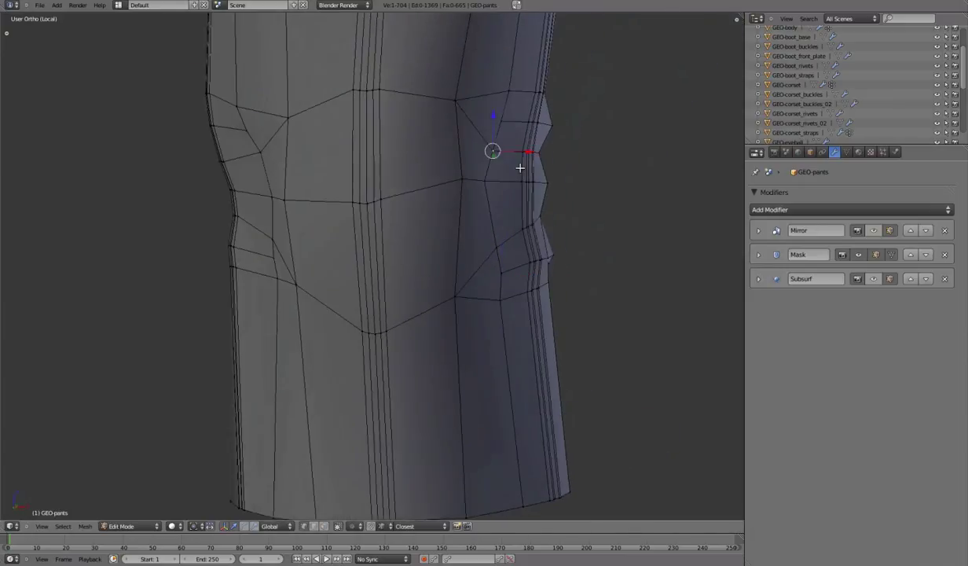
{"action": "left_click", "coordinate": [511, 119]}
{"action": "middle_click_drag", "start_coordinate": [510, 119], "coordinate": [459, 243]}
{"action": "left_click", "coordinate": [377, 252]}
{"action": "middle_click_drag", "start_coordinate": [377, 252], "coordinate": [420, 250]}
Shift two sets of knee crease vertices sideways along the X axis.
{"action": "key", "text": "g"}
{"action": "key", "text": "x"}
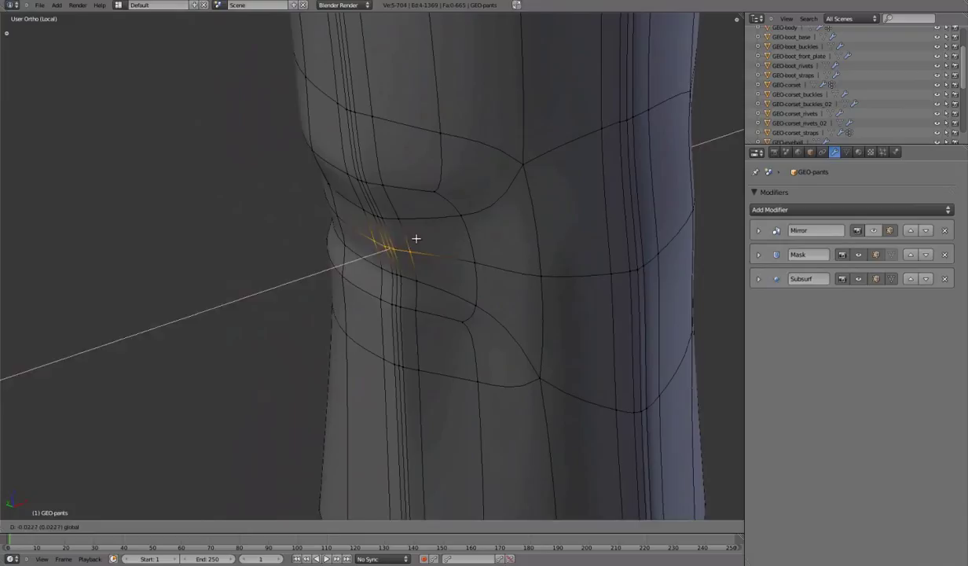
{"action": "left_click", "coordinate": [490, 255]}
{"action": "mouse_move", "coordinate": [490, 255]}
{"action": "middle_mouse_down"}
{"action": "mouse_move", "coordinate": [374, 248]}
{"action": "mouse_move", "coordinate": [395, 199]}
{"action": "mouse_move", "coordinate": [341, 180]}
{"action": "mouse_move", "coordinate": [345, 297]}
{"action": "mouse_move", "coordinate": [497, 268]}
{"action": "mouse_move", "coordinate": [430, 275]}
{"action": "mouse_move", "coordinate": [445, 279]}
{"action": "mouse_move", "coordinate": [397, 299]}
{"action": "mouse_move", "coordinate": [479, 341]}
{"action": "mouse_move", "coordinate": [504, 281]}
{"action": "mouse_move", "coordinate": [397, 295]}
{"action": "mouse_move", "coordinate": [404, 279]}
{"action": "mouse_move", "coordinate": [362, 262]}
{"action": "mouse_move", "coordinate": [559, 257]}
{"action": "mouse_move", "coordinate": [510, 279]}
{"action": "mouse_move", "coordinate": [404, 298]}
{"action": "mouse_move", "coordinate": [502, 296]}
{"action": "mouse_move", "coordinate": [361, 345]}
{"action": "mouse_move", "coordinate": [488, 314]}
{"action": "mouse_move", "coordinate": [527, 288]}
{"action": "mouse_move", "coordinate": [508, 251]}
{"action": "mouse_move", "coordinate": [397, 274]}
{"action": "mouse_move", "coordinate": [472, 314]}
{"action": "mouse_move", "coordinate": [514, 224]}
{"action": "mouse_move", "coordinate": [422, 305]}
{"action": "mouse_move", "coordinate": [301, 314]}
{"action": "mouse_move", "coordinate": [331, 326]}
{"action": "mouse_move", "coordinate": [538, 289]}
{"action": "mouse_move", "coordinate": [339, 246]}
{"action": "middle_mouse_up"}
{"action": "key", "text": "g"}
{"action": "key", "text": "x"}
{"action": "left_click", "coordinate": [395, 199]}
Toggle between Object and Edit Mode to preview the smoothed knee folds, selecting all geometry.
{"action": "key", "text": "Tab"}
{"action": "key", "text": "Tab"}
{"action": "scroll", "coordinate": [404, 298], "scroll_direction": "up", "scroll_amount": 3}
{"action": "key", "text": "Tab"}
{"action": "scroll", "coordinate": [360, 346], "scroll_direction": "down", "scroll_amount": 2}
{"action": "key", "text": "Tab"}
{"action": "key", "text": "a"}
{"action": "key", "text": "a"}
Exit local view and pull the pants near the knee with proportional falloff, previewing it smoothed.
{"action": "key", "text": "Tab"}
{"action": "scroll", "coordinate": [507, 292], "scroll_direction": "down", "scroll_amount": 2}
{"action": "key", "text": "KP_Divide"}
{"action": "key", "text": "Tab"}
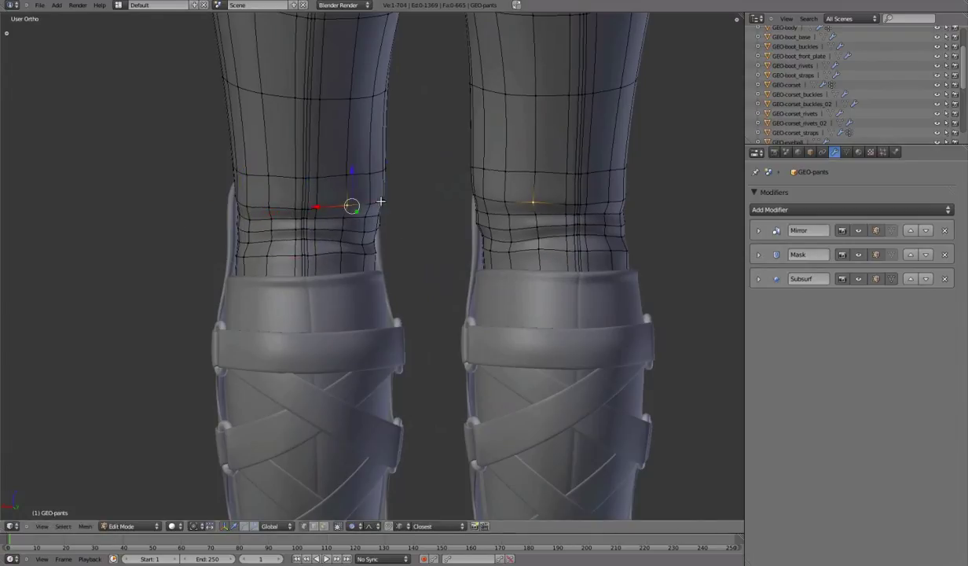
{"action": "scroll", "coordinate": [350, 279], "scroll_direction": "down", "scroll_amount": 5}
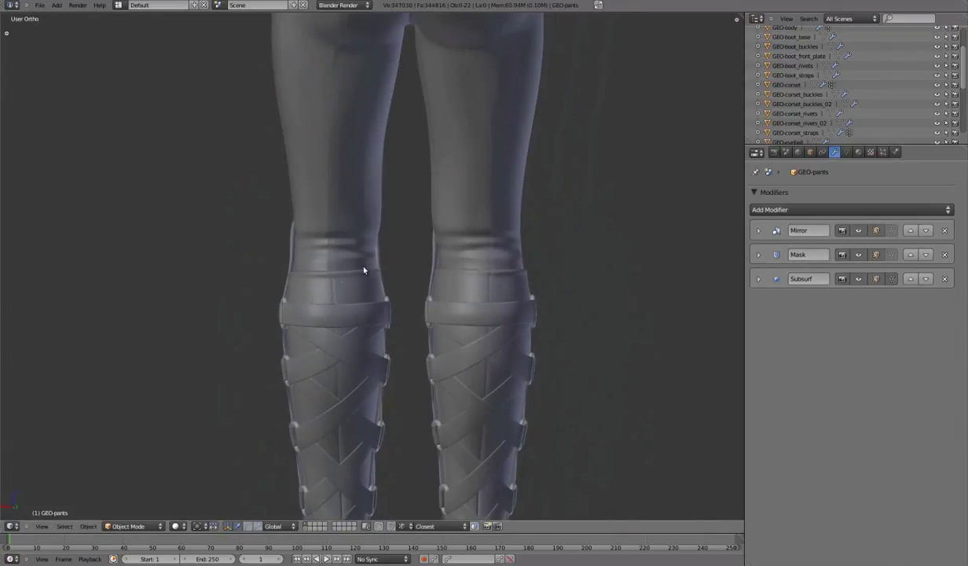
{"action": "scroll", "coordinate": [363, 270], "scroll_direction": "up", "scroll_amount": 4}
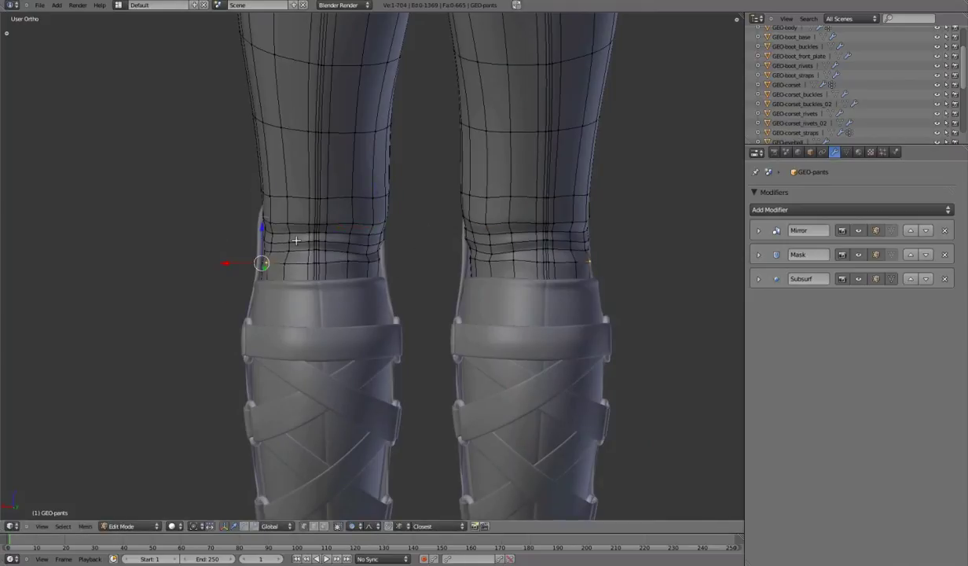
{"action": "left_click", "coordinate": [351, 272]}
{"action": "key", "text": "Tab"}
{"action": "middle_click_drag", "start_coordinate": [377, 280], "coordinate": [342, 218]}
{"action": "key", "text": "Tab"}
Make further proportional vertex moves on the pants, checking both legs from side angles.
{"action": "left_click", "coordinate": [341, 190]}
{"action": "key", "text": "Tab"}
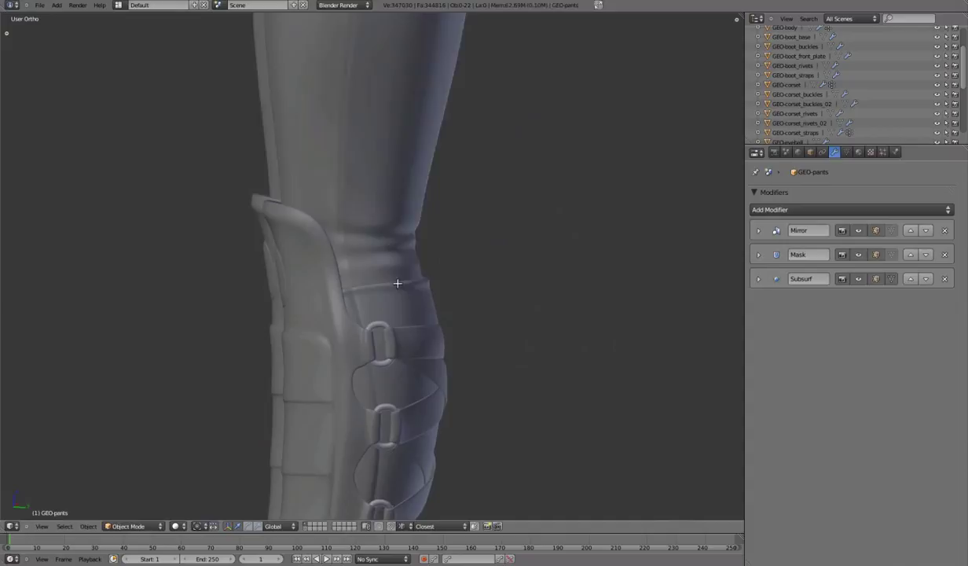
{"action": "key", "text": "Tab"}
{"action": "key", "text": "Tab"}
{"action": "middle_click_drag", "start_coordinate": [400, 281], "coordinate": [453, 288]}
{"action": "scroll", "coordinate": [360, 374], "scroll_direction": "up", "scroll_amount": 3}
{"action": "key", "text": "Tab"}
{"action": "middle_click_drag", "start_coordinate": [360, 374], "coordinate": [289, 270]}
{"action": "left_click", "coordinate": [481, 339]}
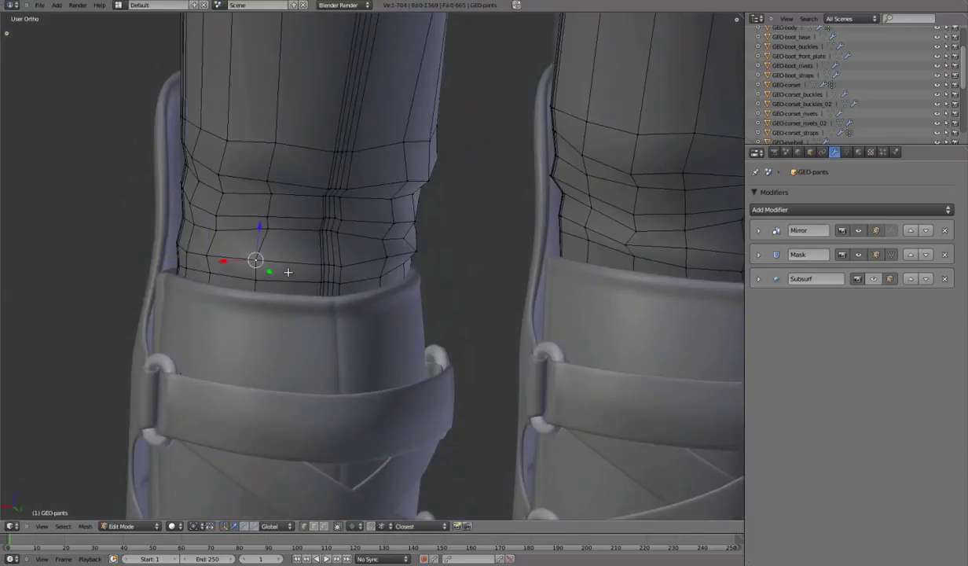
{"action": "scroll", "coordinate": [349, 331], "scroll_direction": "up", "scroll_amount": 3}
{"action": "mouse_move", "coordinate": [361, 299]}
{"action": "middle_mouse_down"}
{"action": "mouse_move", "coordinate": [432, 227]}
{"action": "mouse_move", "coordinate": [433, 253]}
{"action": "mouse_move", "coordinate": [436, 234]}
{"action": "mouse_move", "coordinate": [462, 258]}
{"action": "mouse_move", "coordinate": [424, 212]}
{"action": "mouse_move", "coordinate": [501, 264]}
{"action": "mouse_move", "coordinate": [526, 183]}
{"action": "middle_mouse_up"}
Select a vertex on the leg's other edge and check for intersections in wireframe and the smoothed preview.
{"action": "right_click", "coordinate": [432, 253]}
{"action": "scroll", "coordinate": [440, 208], "scroll_direction": "up", "scroll_amount": 3}
{"action": "key", "text": "z"}
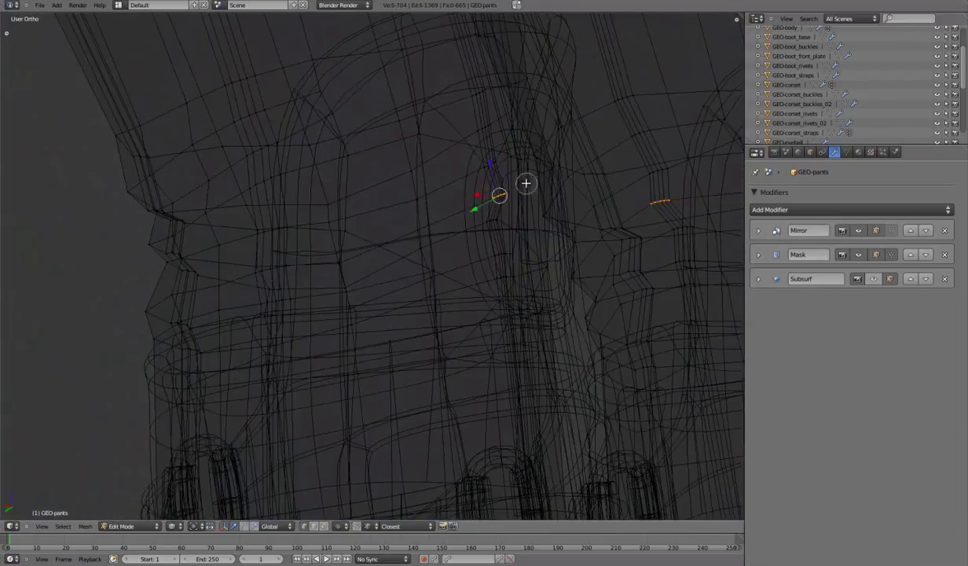
{"action": "key", "text": "z"}
{"action": "scroll", "coordinate": [471, 235], "scroll_direction": "down", "scroll_amount": 3}
{"action": "mouse_move", "coordinate": [472, 236]}
{"action": "middle_mouse_down"}
{"action": "mouse_move", "coordinate": [583, 357]}
{"action": "mouse_move", "coordinate": [447, 294]}
{"action": "middle_mouse_up"}
{"action": "key", "text": "Tab"}
{"action": "scroll", "coordinate": [490, 283], "scroll_direction": "up", "scroll_amount": 2}
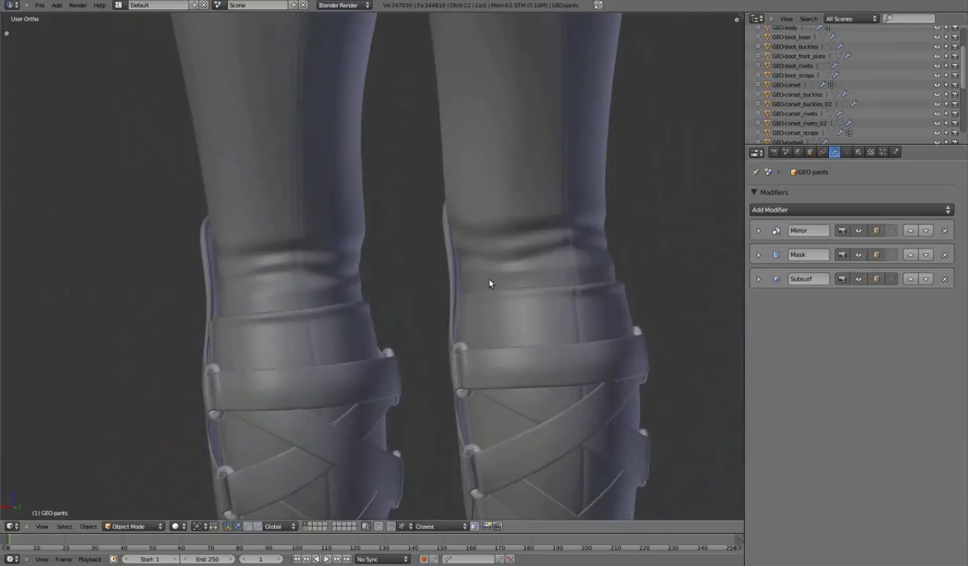
{"action": "scroll", "coordinate": [373, 276], "scroll_direction": "up", "scroll_amount": 2}
{"action": "scroll", "coordinate": [340, 289], "scroll_direction": "up", "scroll_amount": 2}
{"action": "key", "text": "Tab"}
{"action": "scroll", "coordinate": [393, 245], "scroll_direction": "up", "scroll_amount": 3}
Pull the knee vertices along the X axis with soft falloff so the pants clear the boots.
{"action": "key", "text": "g"}
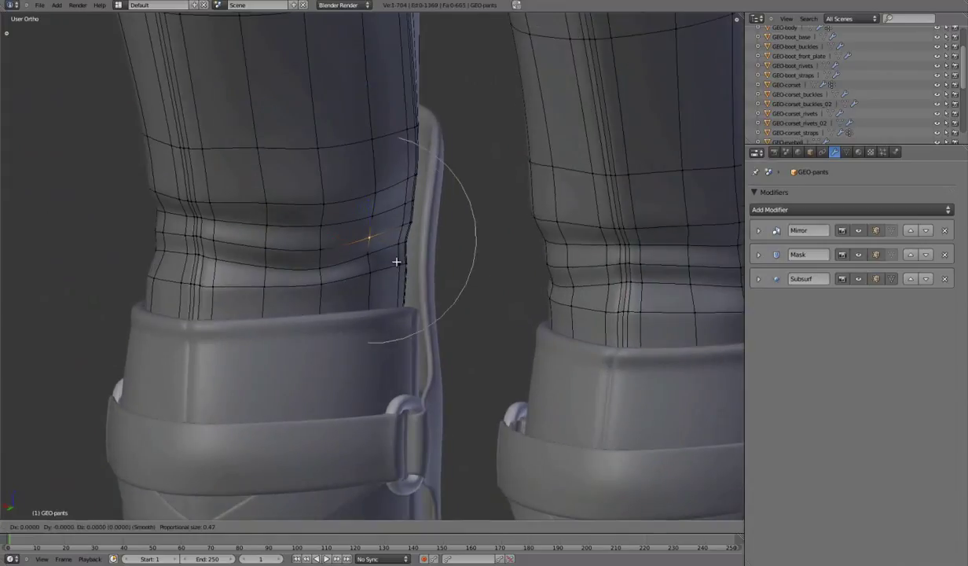
{"action": "scroll", "coordinate": [374, 244], "scroll_direction": "up", "scroll_amount": 10}
{"action": "key", "text": "x"}
{"action": "left_click", "coordinate": [372, 260]}
{"action": "key", "text": "a"}
{"action": "middle_click_drag", "start_coordinate": [372, 260], "coordinate": [365, 277]}
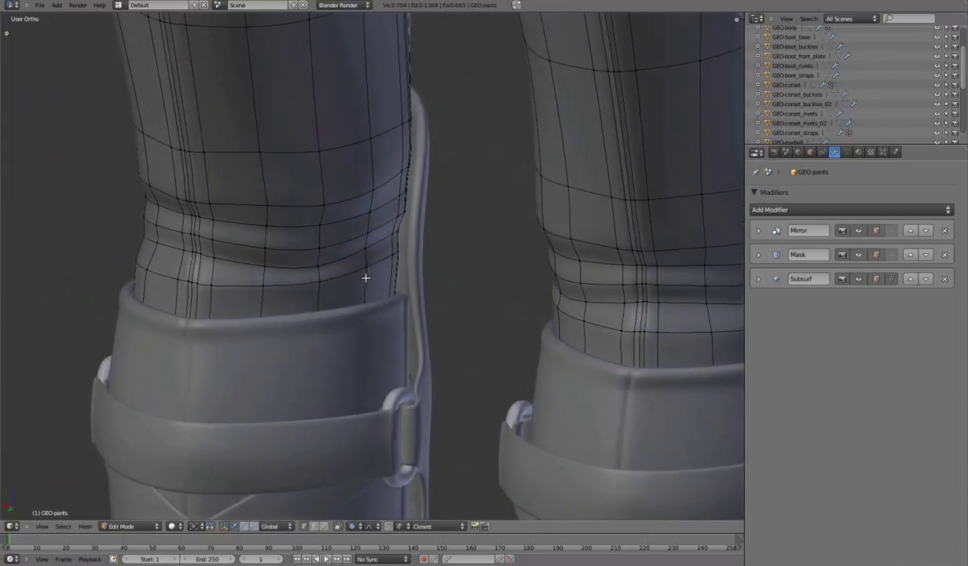
{"action": "left_click", "coordinate": [341, 260]}
{"action": "scroll", "coordinate": [473, 283], "scroll_direction": "down", "scroll_amount": 3}
Select an edge on the right knee while viewing both knees.
{"action": "middle_click_drag", "start_coordinate": [473, 283], "coordinate": [521, 287]}
{"action": "scroll", "coordinate": [503, 252], "scroll_direction": "up", "scroll_amount": 3}
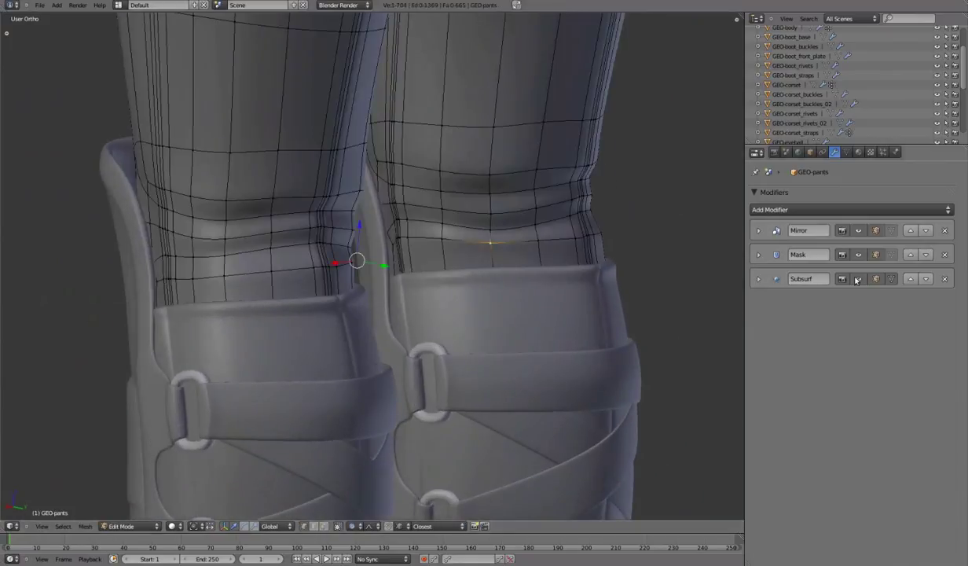
{"action": "middle_click_drag", "start_coordinate": [503, 252], "coordinate": [296, 259]}
{"action": "right_click", "coordinate": [449, 249]}
Move the selected right-knee edge and preview the smoothed pants above the boots.
{"action": "key", "text": "g"}
{"action": "left_click", "coordinate": [392, 252]}
{"action": "key", "text": "Tab"}
{"action": "scroll", "coordinate": [427, 287], "scroll_direction": "down", "scroll_amount": 3}
{"action": "middle_click_drag", "start_coordinate": [427, 288], "coordinate": [589, 173]}
{"action": "scroll", "coordinate": [588, 174], "scroll_direction": "up", "scroll_amount": 2}
Apply the Mirror modifier to the pants and return to Edit Mode with the tool shelf shown.
{"action": "left_click", "coordinate": [758, 230]}
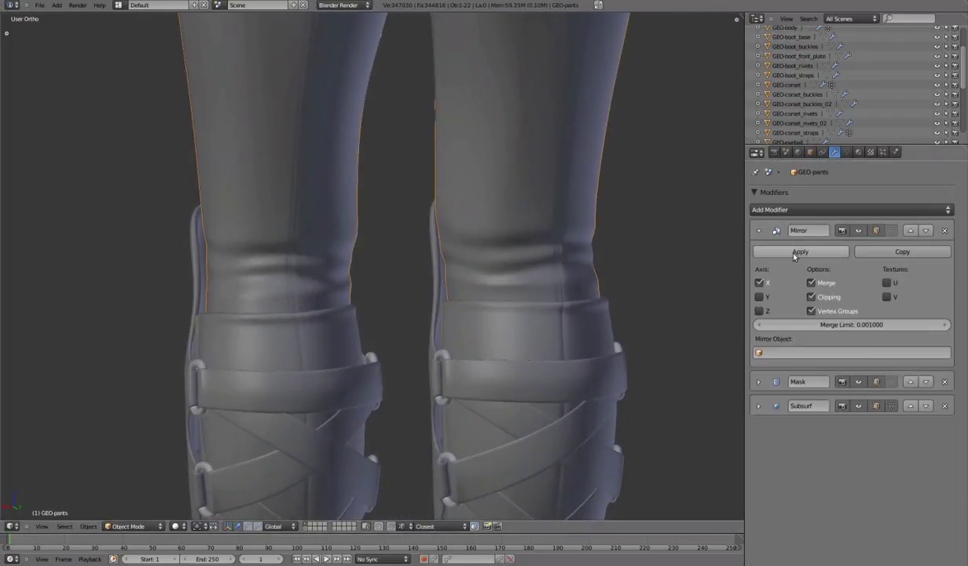
{"action": "left_click", "coordinate": [763, 244]}
{"action": "key", "text": "Tab"}
{"action": "key", "text": "t"}
{"action": "middle_click_drag", "start_coordinate": [508, 253], "coordinate": [452, 254]}
Reposition a single knee vertex on the now unmirrored pants.
{"action": "key", "text": "g"}
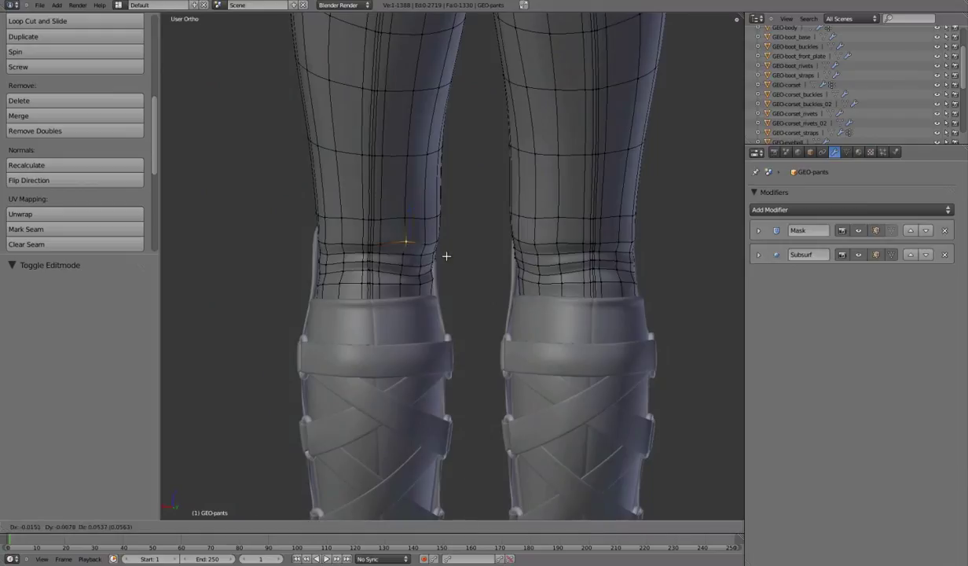
{"action": "scroll", "coordinate": [141, 236], "scroll_direction": "down", "scroll_amount": 7}
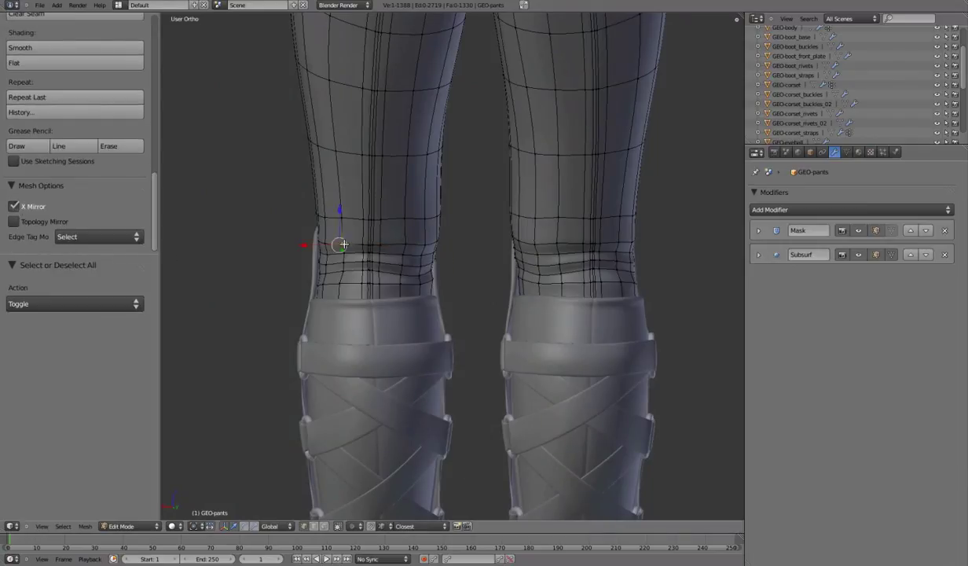
{"action": "key", "text": "g"}
{"action": "right_click", "coordinate": [731, 249]}
{"action": "key", "text": "g"}
{"action": "left_click", "coordinate": [626, 243]}
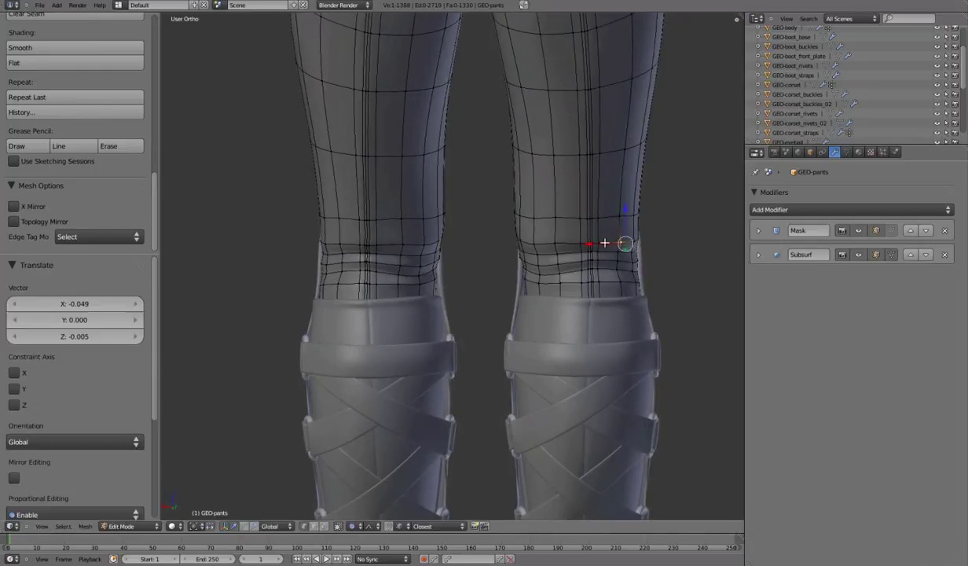
Soft-move two more knee vertices so each leg folds differently.
{"action": "right_click", "coordinate": [595, 253]}
{"action": "key", "text": "g"}
{"action": "left_click", "coordinate": [621, 267]}
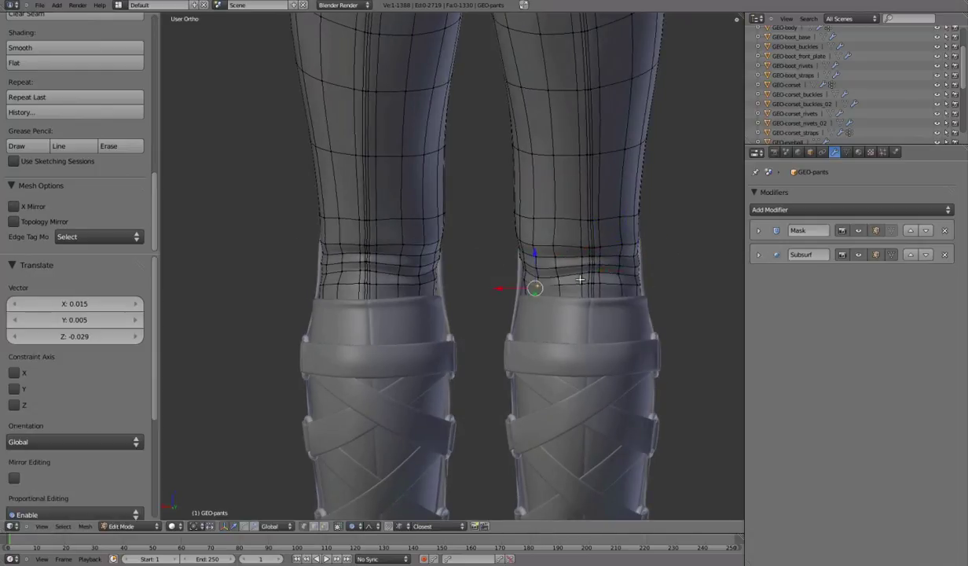
{"action": "key", "text": "g"}
{"action": "left_click", "coordinate": [590, 263]}
{"action": "middle_click_drag", "start_coordinate": [590, 263], "coordinate": [479, 281]}
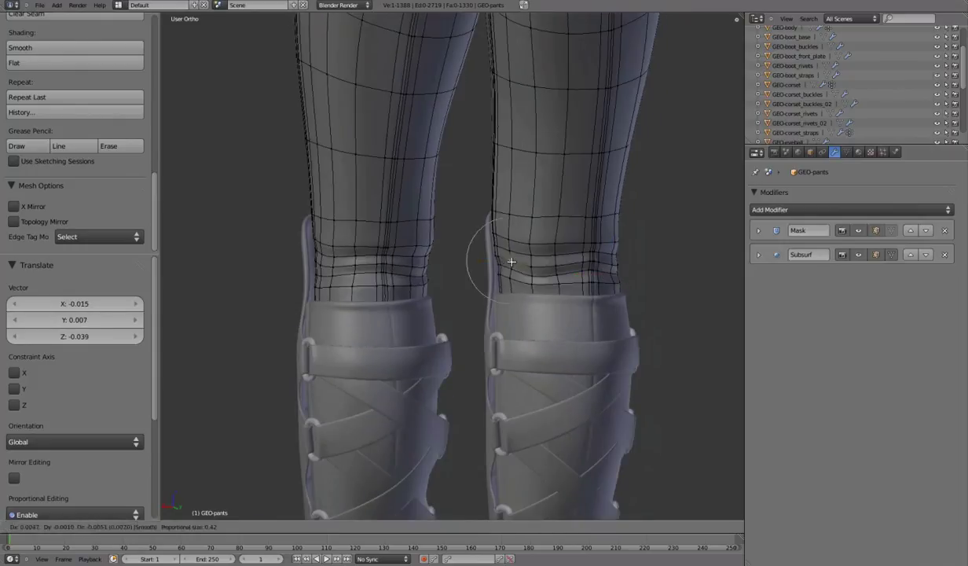
{"action": "right_click", "coordinate": [506, 283]}
Nudge the right knee to reshape its silhouette and preview the smoothed result.
{"action": "scroll", "coordinate": [621, 235], "scroll_direction": "up", "scroll_amount": 1}
{"action": "key", "text": "Tab"}
{"action": "scroll", "coordinate": [592, 285], "scroll_direction": "down", "scroll_amount": 2}
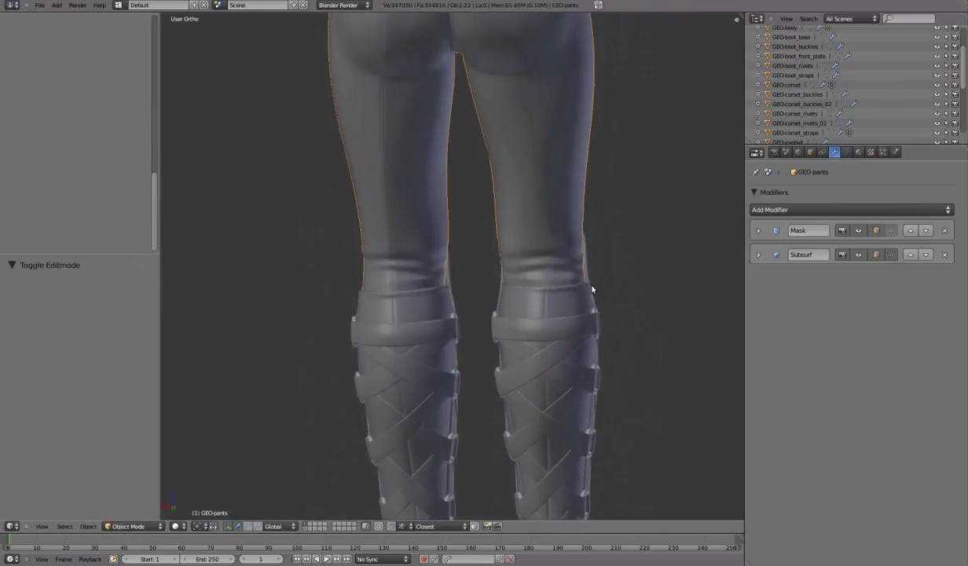
{"action": "key", "text": "Tab"}
{"action": "scroll", "coordinate": [542, 280], "scroll_direction": "up", "scroll_amount": 1}
{"action": "left_click_drag", "start_coordinate": [539, 279], "coordinate": [633, 265]}
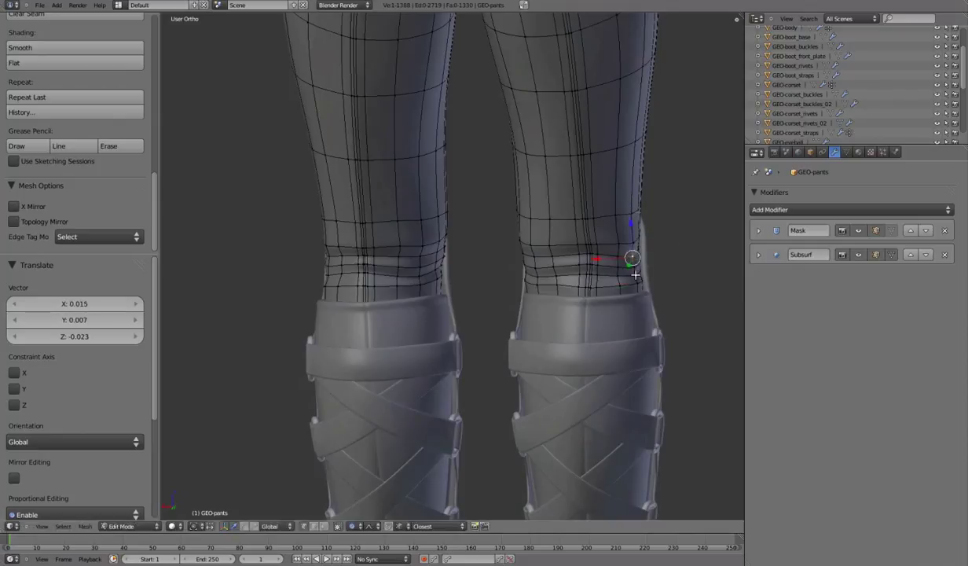
{"action": "key", "text": "Tab"}
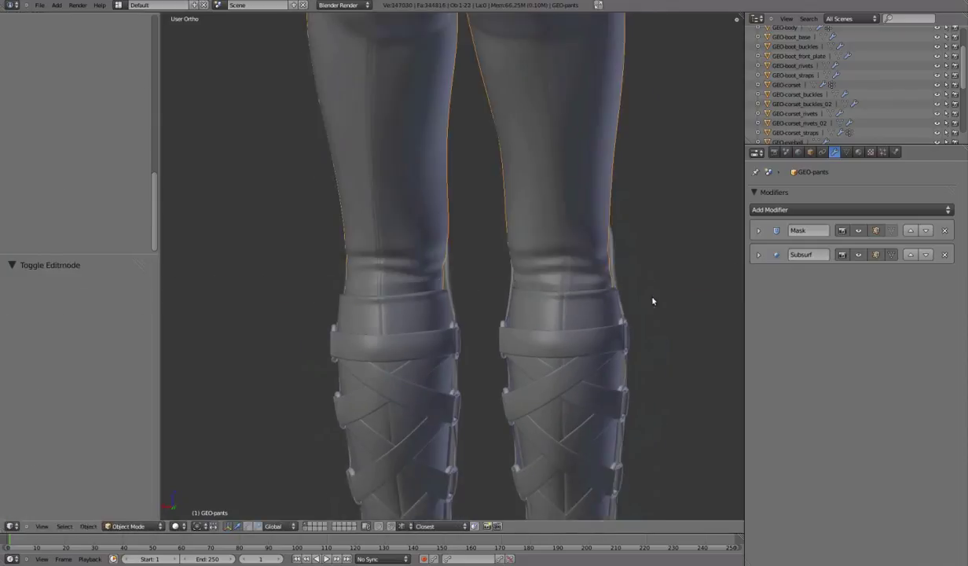
{"action": "scroll", "coordinate": [494, 260], "scroll_direction": "up", "scroll_amount": 1}
Rotate the knee fold vertices and inspect the folds from side and front views.
{"action": "key", "text": "Tab"}
{"action": "left_click", "coordinate": [444, 253]}
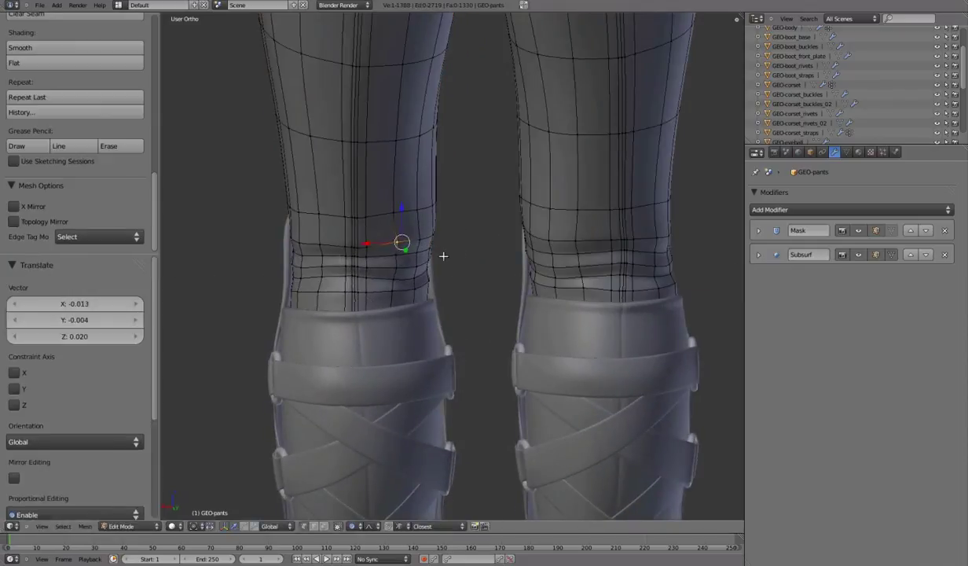
{"action": "key", "text": "Tab"}
{"action": "key", "text": "Tab"}
{"action": "middle_click_drag", "start_coordinate": [426, 273], "coordinate": [390, 255]}
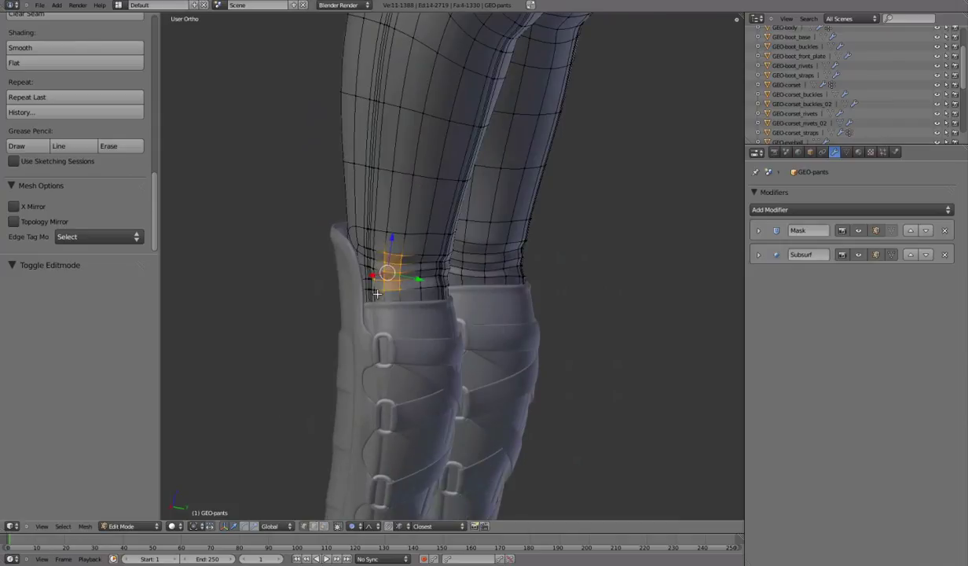
Softly move the knee fold vertices and preview the folds in Object Mode.
{"action": "key", "text": "Tab"}
{"action": "scroll", "coordinate": [540, 281], "scroll_direction": "up", "scroll_amount": 2}
{"action": "middle_click_drag", "start_coordinate": [547, 302], "coordinate": [455, 283]}
{"action": "key", "text": "Tab"}
{"action": "key", "text": "c"}
{"action": "key", "text": "Tab"}
{"action": "scroll", "coordinate": [486, 277], "scroll_direction": "down", "scroll_amount": 3}
{"action": "scroll", "coordinate": [339, 242], "scroll_direction": "up", "scroll_amount": 3}
{"action": "key", "text": "Tab"}
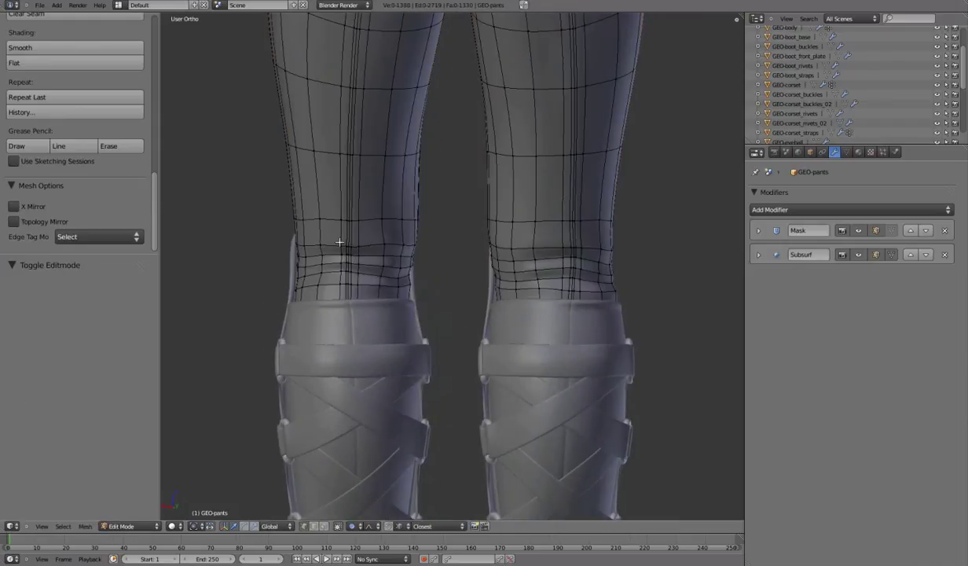
{"action": "left_click", "coordinate": [351, 247]}
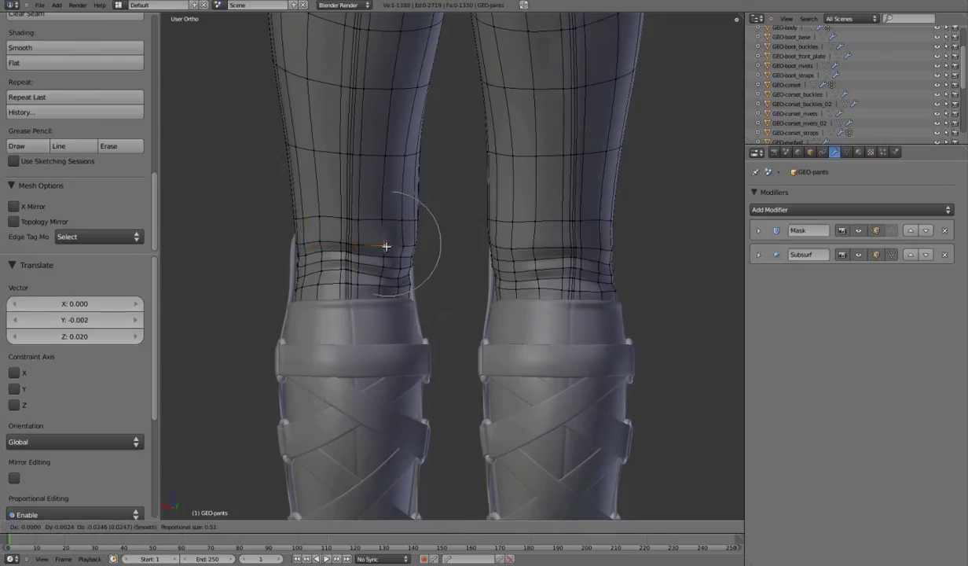
{"action": "left_click", "coordinate": [318, 267]}
{"action": "key", "text": "Tab"}
Shift more knee vertices with soft falloff from an angled view of the knee.
{"action": "scroll", "coordinate": [418, 295], "scroll_direction": "down", "scroll_amount": 2}
{"action": "middle_click_drag", "start_coordinate": [418, 296], "coordinate": [479, 283]}
{"action": "scroll", "coordinate": [464, 270], "scroll_direction": "up", "scroll_amount": 2}
{"action": "key", "text": "Tab"}
{"action": "key", "text": "g"}
{"action": "left_click", "coordinate": [470, 291]}
{"action": "scroll", "coordinate": [470, 291], "scroll_direction": "up", "scroll_amount": 2}
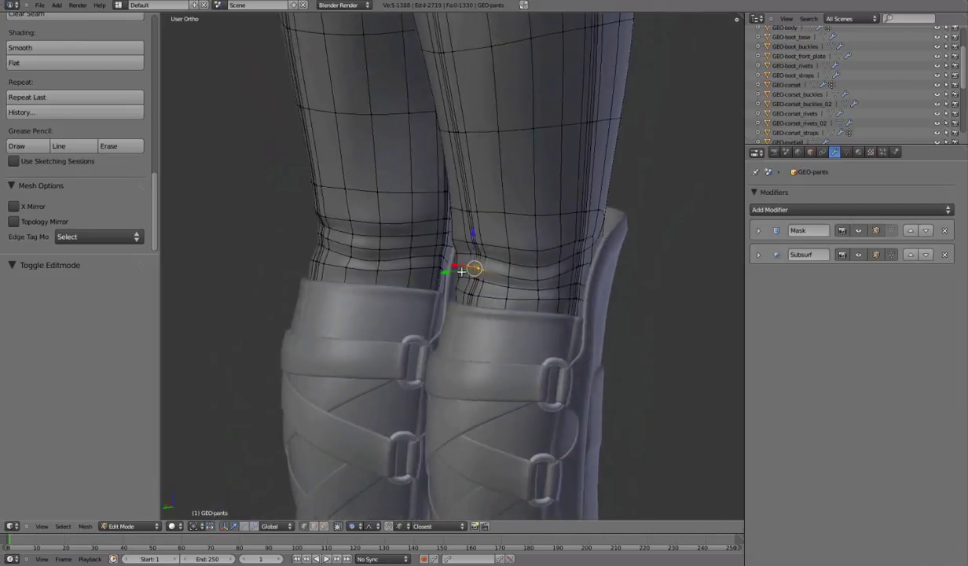
Push the selected fold vertices along the Y axis.
{"action": "key", "text": "g"}
{"action": "key", "text": "y"}
{"action": "left_click", "coordinate": [537, 278]}
{"action": "middle_click_drag", "start_coordinate": [538, 279], "coordinate": [573, 271]}
Rotate the fold vertices with soft falloff and inspect the smoothed folds.
{"action": "key", "text": "r"}
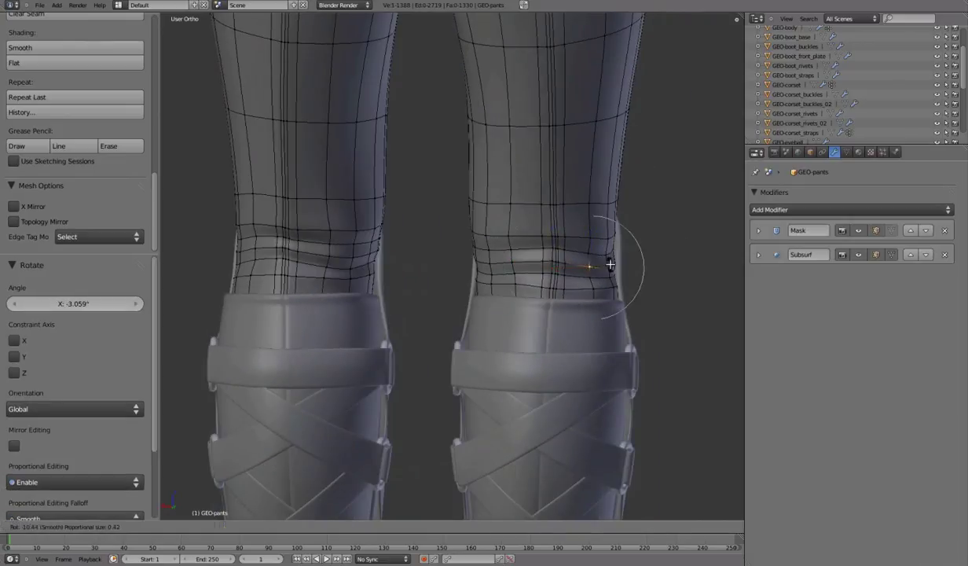
{"action": "left_click", "coordinate": [626, 254]}
{"action": "key", "text": "Tab"}
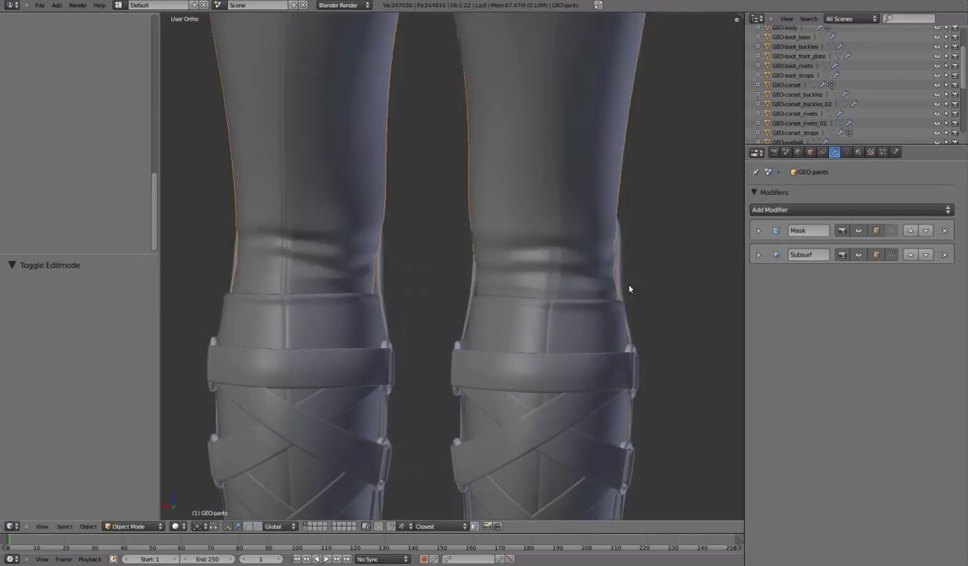
{"action": "middle_click_drag", "start_coordinate": [629, 287], "coordinate": [595, 248]}
{"action": "key", "text": "Tab"}
Make several small soft moves of the knee fold vertices near the left knee.
{"action": "key", "text": "g"}
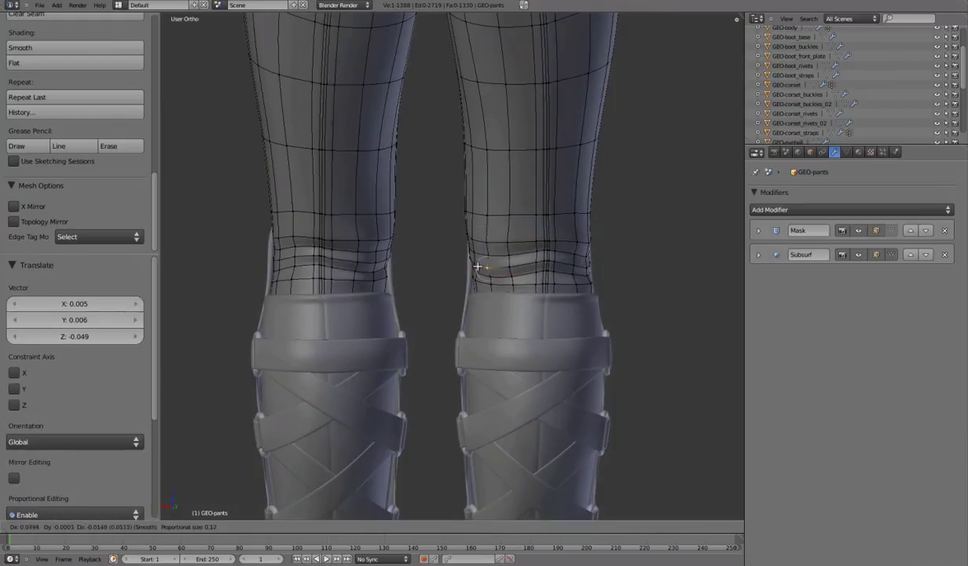
{"action": "scroll", "coordinate": [512, 243], "scroll_direction": "up", "scroll_amount": 2}
{"action": "middle_click_drag", "start_coordinate": [579, 278], "coordinate": [459, 283]}
{"action": "key", "text": "g"}
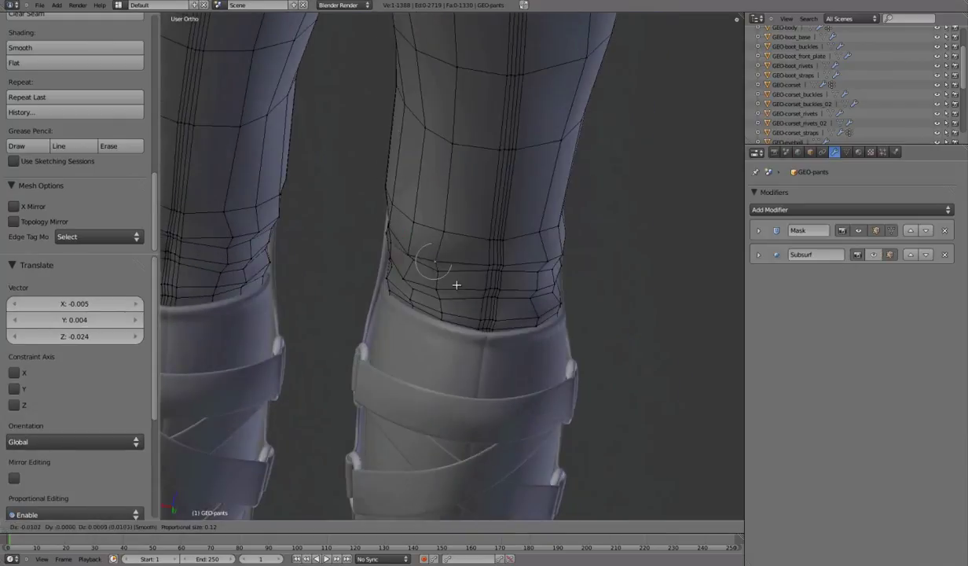
{"action": "left_click", "coordinate": [535, 266]}
{"action": "key", "text": "g"}
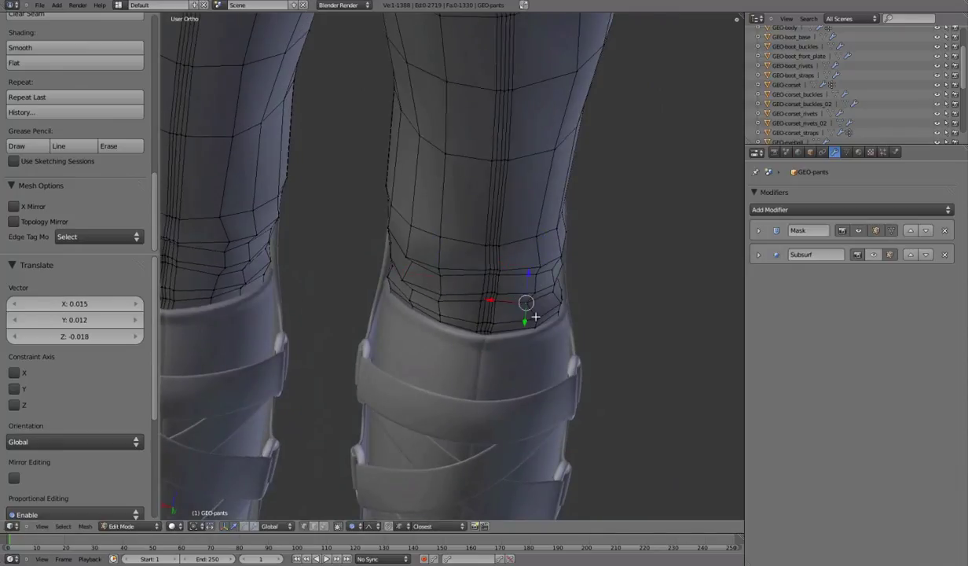
{"action": "key", "text": "g"}
{"action": "left_click", "coordinate": [535, 317]}
{"action": "middle_click_drag", "start_coordinate": [535, 317], "coordinate": [617, 250]}
{"action": "key", "text": "g"}
{"action": "left_click", "coordinate": [466, 287]}
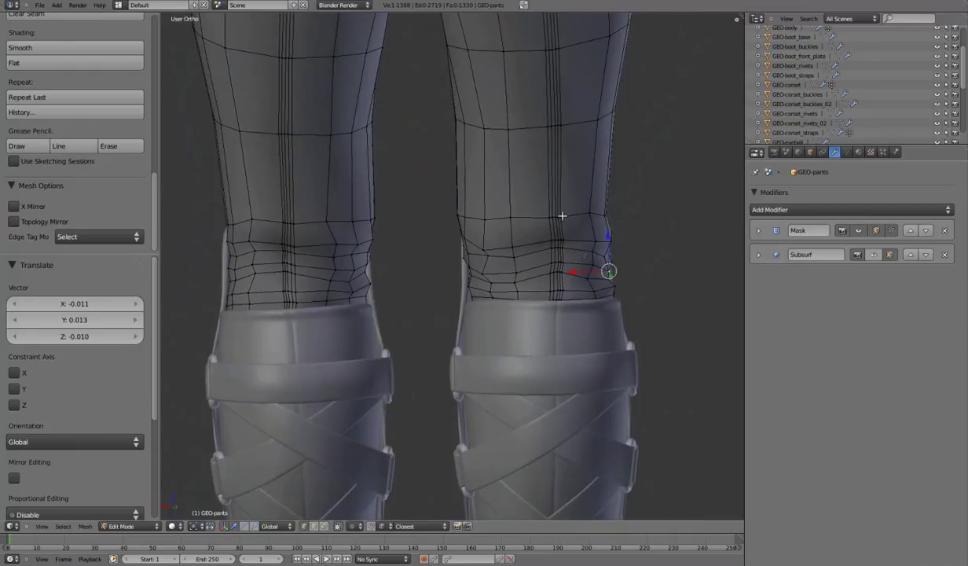
Raise a vertex along Z, slide an edge along the leg, and adjust another fold vertex.
{"action": "key", "text": "a"}
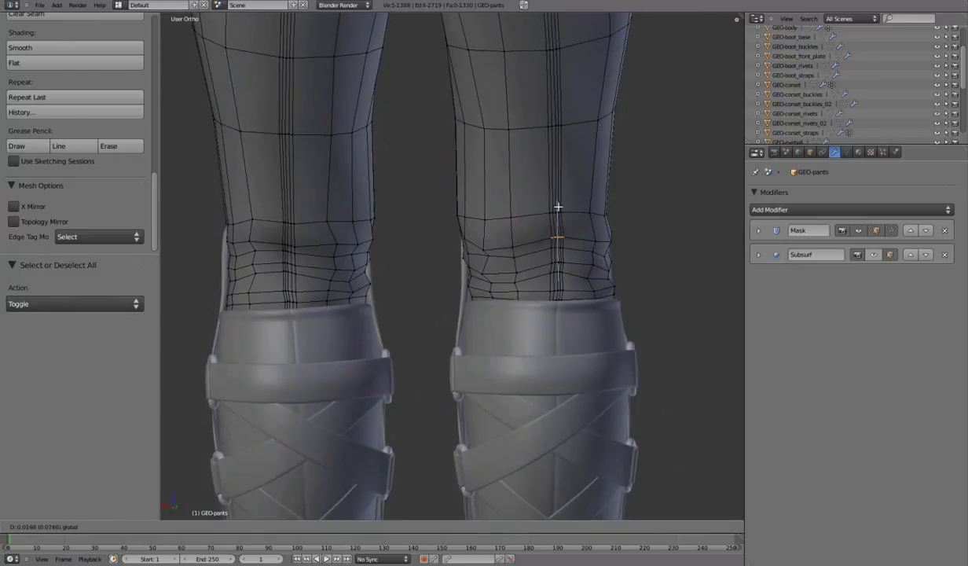
{"action": "left_click", "coordinate": [558, 207]}
{"action": "left_click", "coordinate": [601, 240]}
{"action": "key", "text": "g"}
{"action": "left_click", "coordinate": [600, 252]}
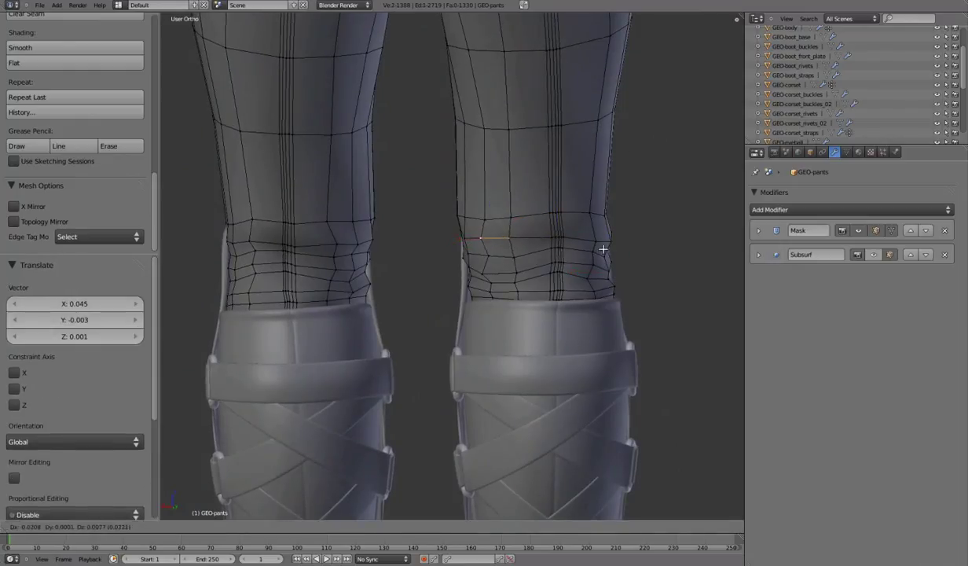
{"action": "middle_click_drag", "start_coordinate": [600, 252], "coordinate": [396, 259]}
{"action": "key", "text": "g"}
{"action": "left_click", "coordinate": [486, 247]}
Edge-slide the crease loop behind the knee along the leg.
{"action": "key", "text": "a"}
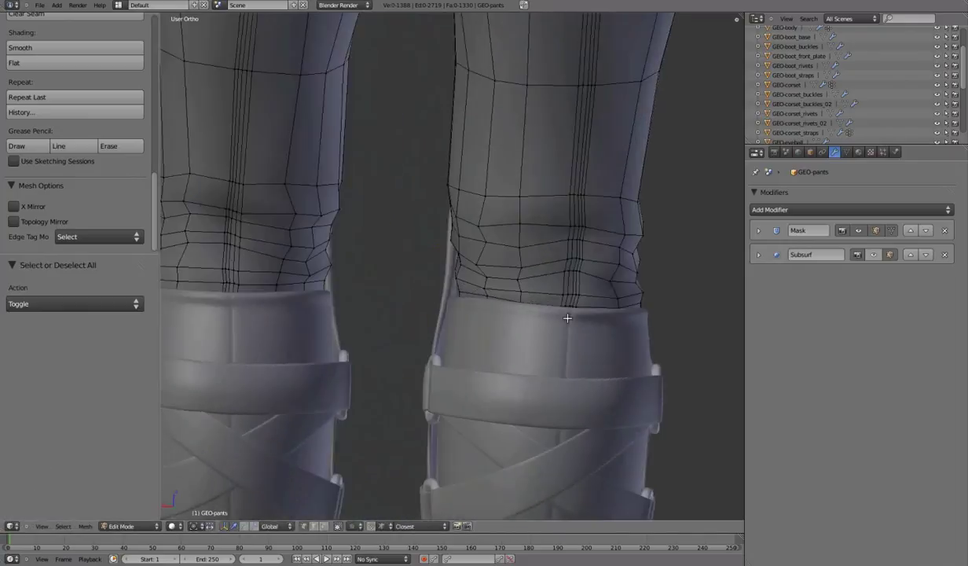
{"action": "right_click", "coordinate": [564, 271], "text": "alt"}
{"action": "key", "text": "g"}
{"action": "key", "text": "g"}
{"action": "left_click", "coordinate": [525, 320]}
Make a final vertex move and view the smoothed pants from behind the legs.
{"action": "key", "text": "a"}
{"action": "middle_click_drag", "start_coordinate": [525, 320], "coordinate": [296, 246]}
{"action": "left_click", "coordinate": [316, 255]}
{"action": "key", "text": "a"}
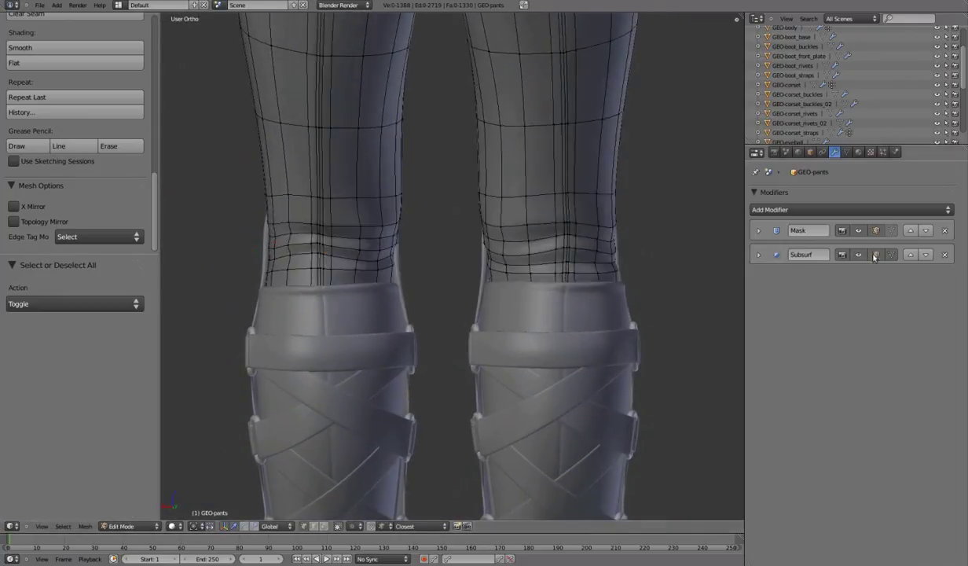
{"action": "key", "text": "Tab"}
{"action": "scroll", "coordinate": [544, 282], "scroll_direction": "down", "scroll_amount": 3}
{"action": "middle_click_drag", "start_coordinate": [544, 283], "coordinate": [584, 287]}
Lower the fold vertices behind the knee along Z and preview the smoothed folds from the side.
{"action": "scroll", "coordinate": [584, 287], "scroll_direction": "up", "scroll_amount": 3}
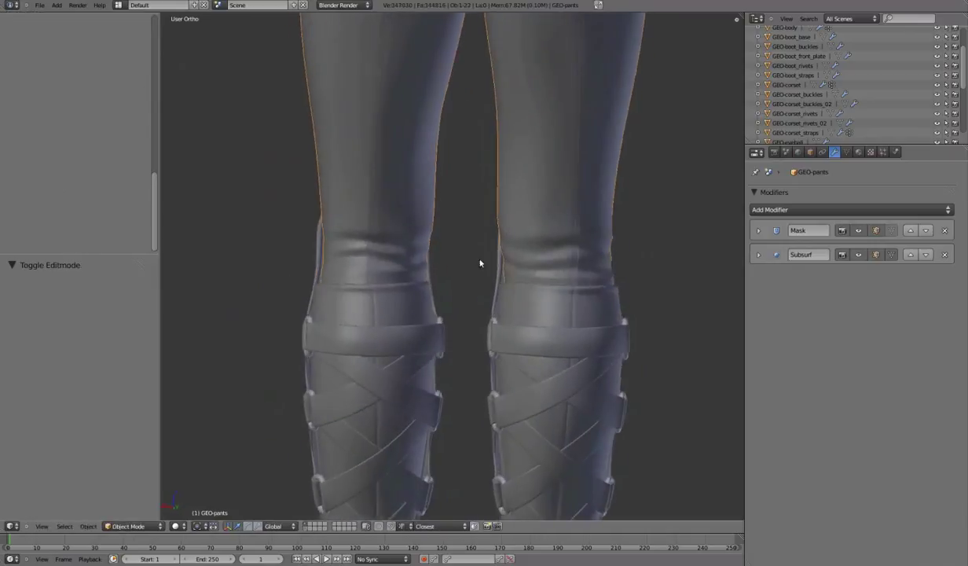
{"action": "key", "text": "Tab"}
{"action": "key", "text": "a"}
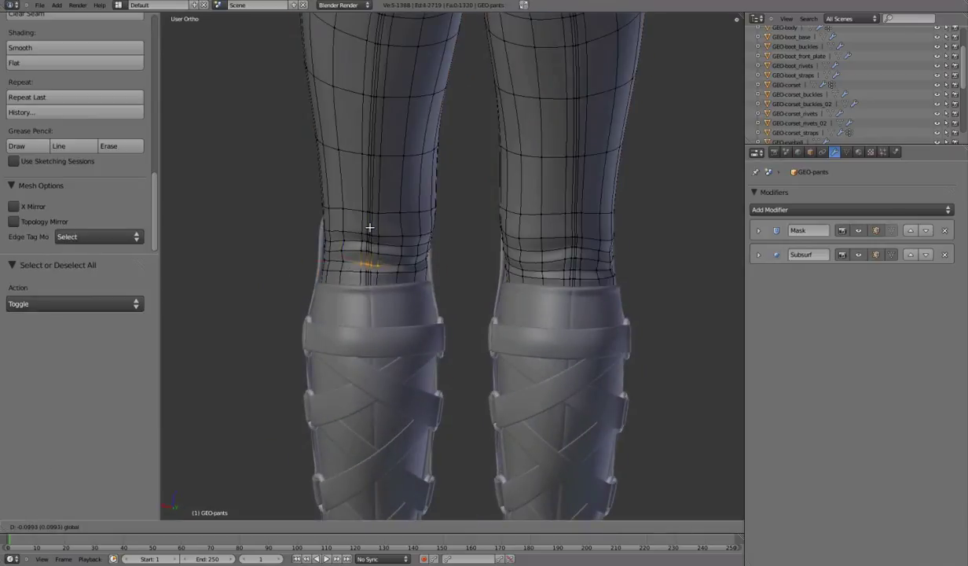
{"action": "left_click", "coordinate": [348, 263]}
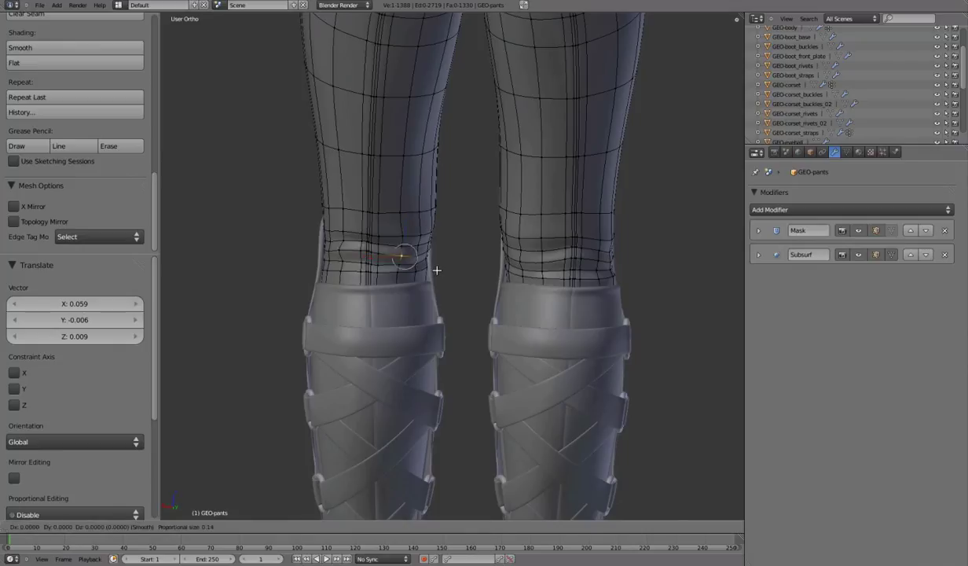
{"action": "left_click", "coordinate": [342, 273]}
{"action": "key", "text": "Tab"}
{"action": "middle_click_drag", "start_coordinate": [449, 296], "coordinate": [509, 285]}
Push the knee vertices outward and move a fold vertex on the right leg.
{"action": "key", "text": "Tab"}
{"action": "key", "text": "g"}
{"action": "left_click", "coordinate": [336, 257]}
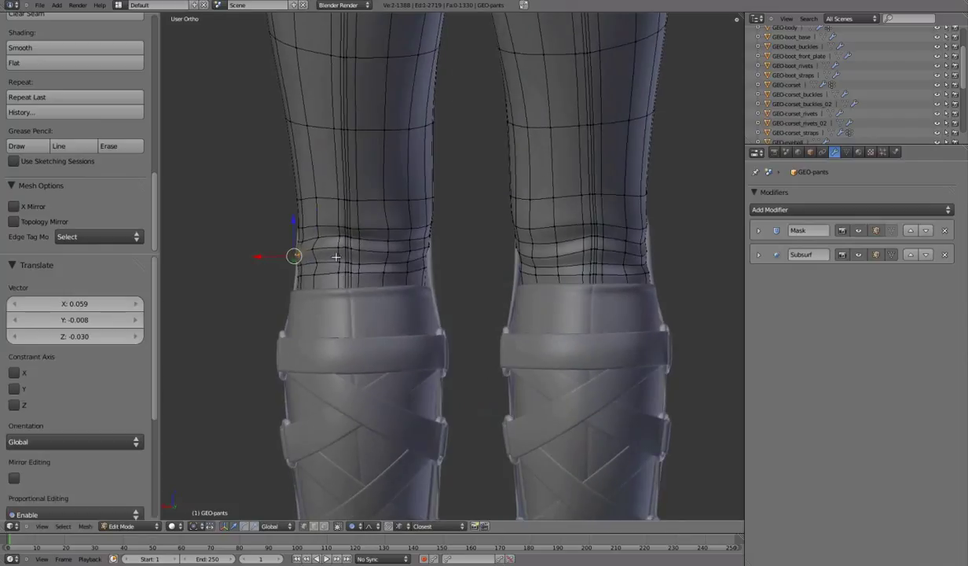
{"action": "key", "text": "a"}
{"action": "right_click", "coordinate": [645, 256]}
{"action": "left_click", "coordinate": [696, 270]}
{"action": "key", "text": "Tab"}
{"action": "scroll", "coordinate": [437, 271], "scroll_direction": "down", "scroll_amount": 2}
{"action": "middle_click_drag", "start_coordinate": [436, 272], "coordinate": [339, 265]}
Raise a fold vertex slightly above the boot top and recheck the smoothed result.
{"action": "key", "text": "Tab"}
{"action": "key", "text": "g"}
{"action": "left_click", "coordinate": [471, 263]}
{"action": "key", "text": "Tab"}
{"action": "scroll", "coordinate": [592, 267], "scroll_direction": "down", "scroll_amount": 2}
{"action": "key", "text": "Tab"}
{"action": "scroll", "coordinate": [533, 265], "scroll_direction": "up", "scroll_amount": 3}
Shift a fold vertex along X, nudge another, and inspect the knee armour area.
{"action": "key", "text": "g"}
{"action": "key", "text": "x"}
{"action": "left_click", "coordinate": [356, 314]}
{"action": "key", "text": "Tab"}
{"action": "key", "text": "Tab"}
{"action": "scroll", "coordinate": [421, 245], "scroll_direction": "up", "scroll_amount": 3}
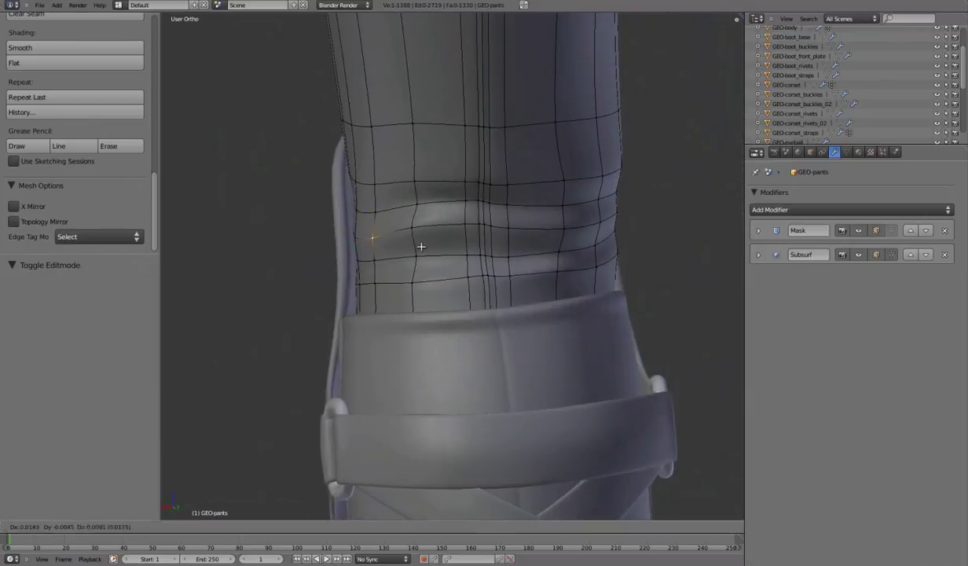
{"action": "key", "text": "g"}
{"action": "left_click", "coordinate": [434, 251]}
{"action": "key", "text": "Tab"}
{"action": "middle_click_drag", "start_coordinate": [435, 251], "coordinate": [622, 266]}
Select GEO-body, disable its Mask modifier in the viewport, and check the Right Ortho view.
{"action": "scroll", "coordinate": [622, 266], "scroll_direction": "down", "scroll_amount": 6}
{"action": "key", "text": "t"}
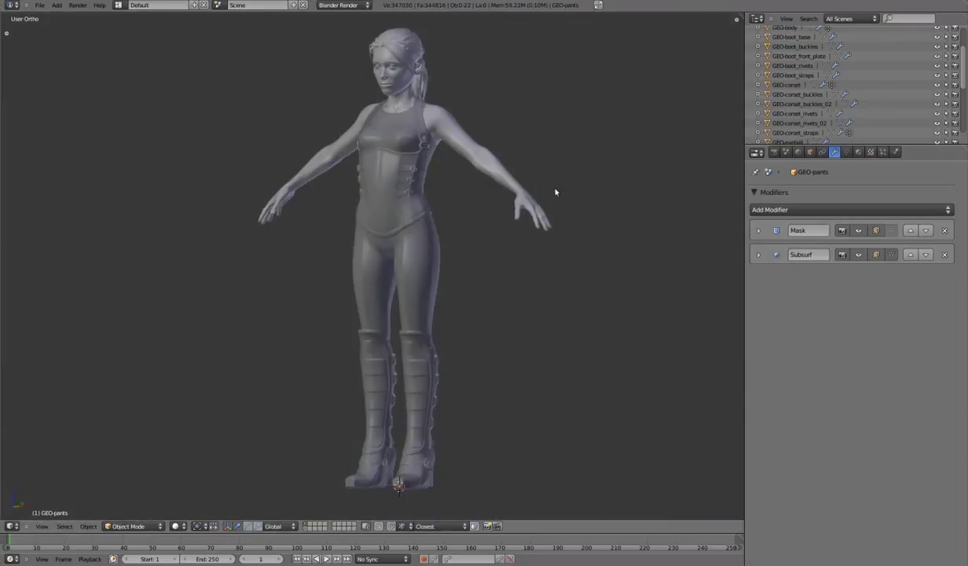
{"action": "right_click", "coordinate": [562, 168]}
{"action": "key", "text": "z"}
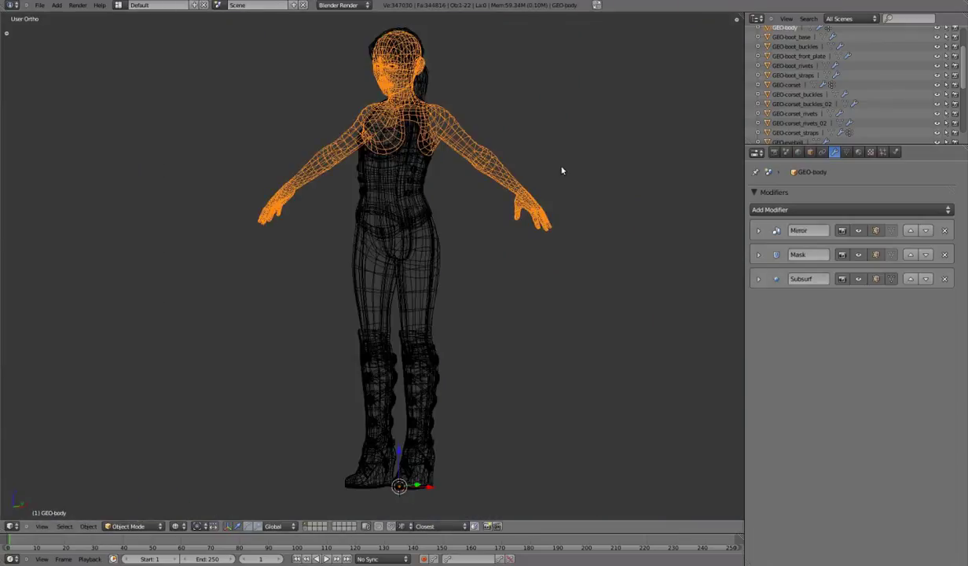
{"action": "left_click", "coordinate": [859, 255]}
{"action": "key", "text": "KP_3"}
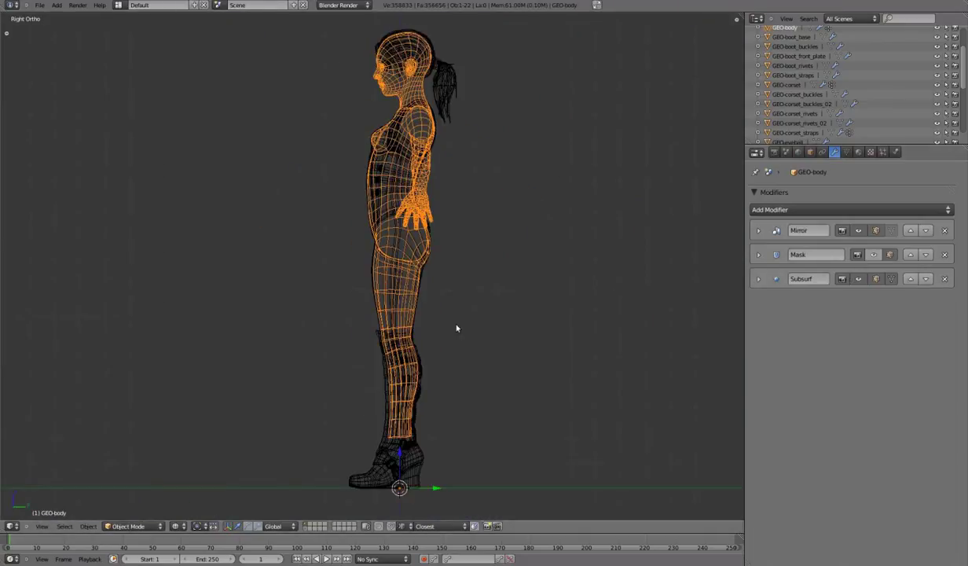
{"action": "scroll", "coordinate": [410, 195], "scroll_direction": "up", "scroll_amount": 8}
{"action": "key", "text": "z"}
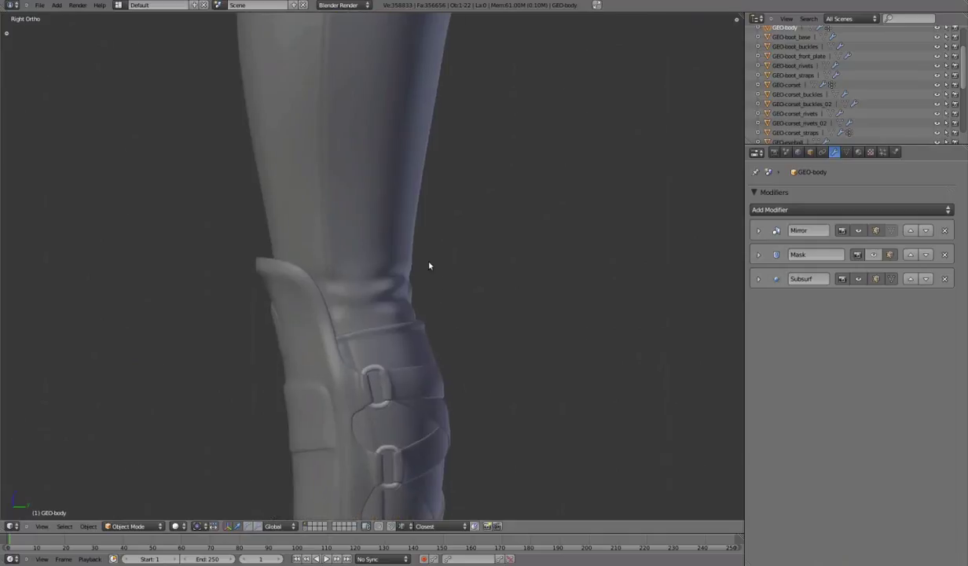
{"action": "middle_click_drag", "start_coordinate": [428, 265], "coordinate": [415, 282]}
Select GEO-pants and adjust the knee crease loop just above the boot cuff.
{"action": "right_click", "coordinate": [415, 281]}
{"action": "key", "text": "Tab"}
{"action": "scroll", "coordinate": [393, 285], "scroll_direction": "up", "scroll_amount": 4}
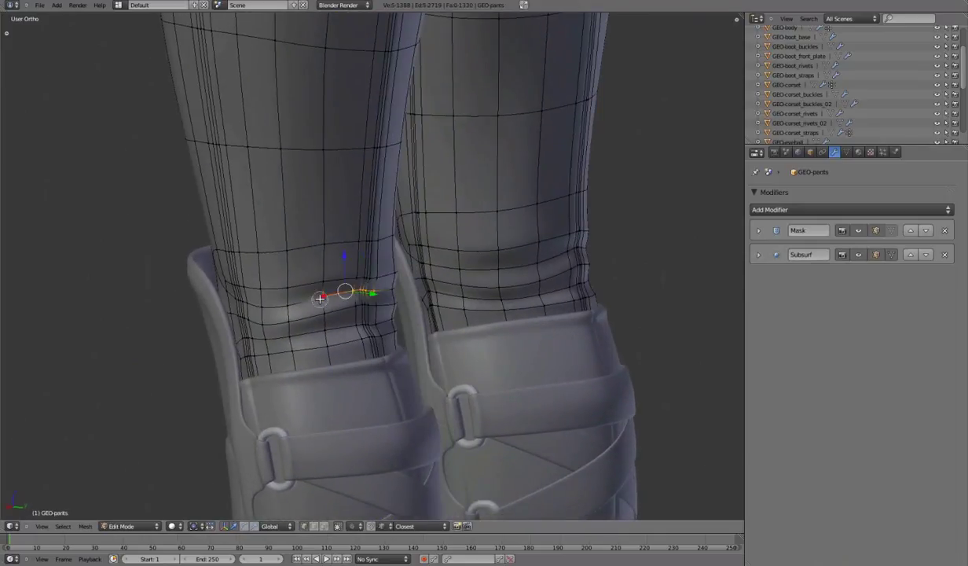
{"action": "scroll", "coordinate": [393, 282], "scroll_direction": "up", "scroll_amount": 4}
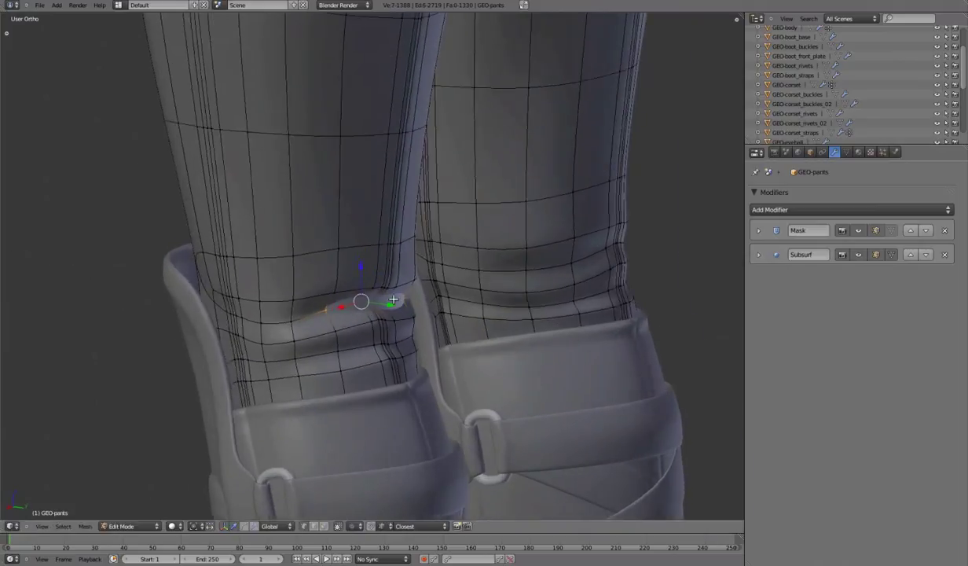
{"action": "scroll", "coordinate": [385, 284], "scroll_direction": "down", "scroll_amount": 3}
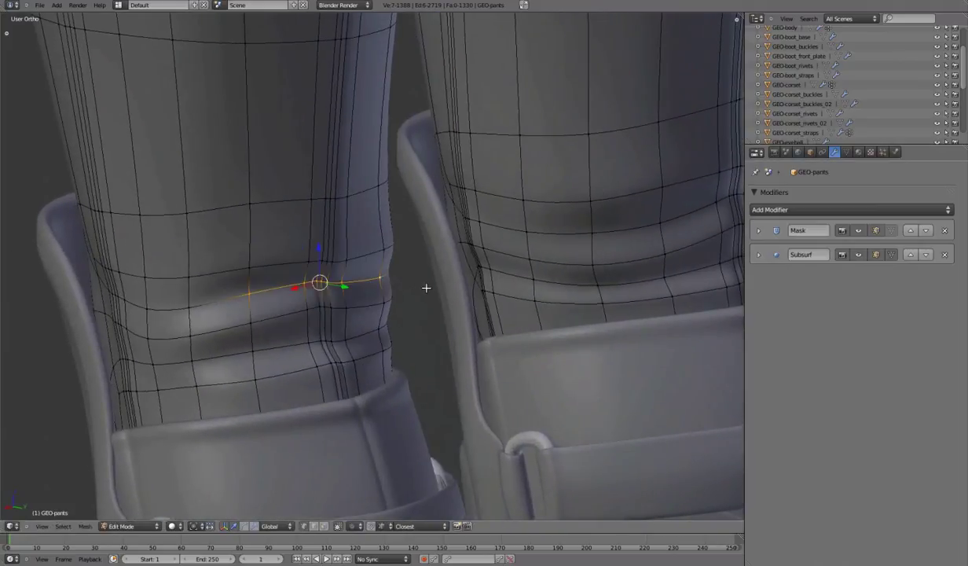
{"action": "key", "text": "a"}
{"action": "middle_click_drag", "start_coordinate": [427, 287], "coordinate": [377, 249]}
{"action": "key", "text": "KP_3"}
{"action": "key", "text": "Tab"}
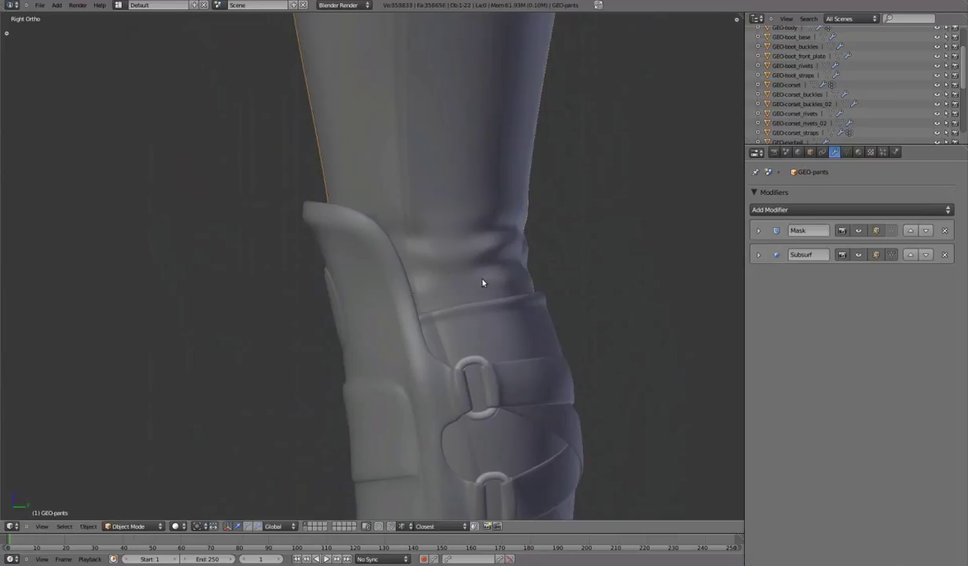